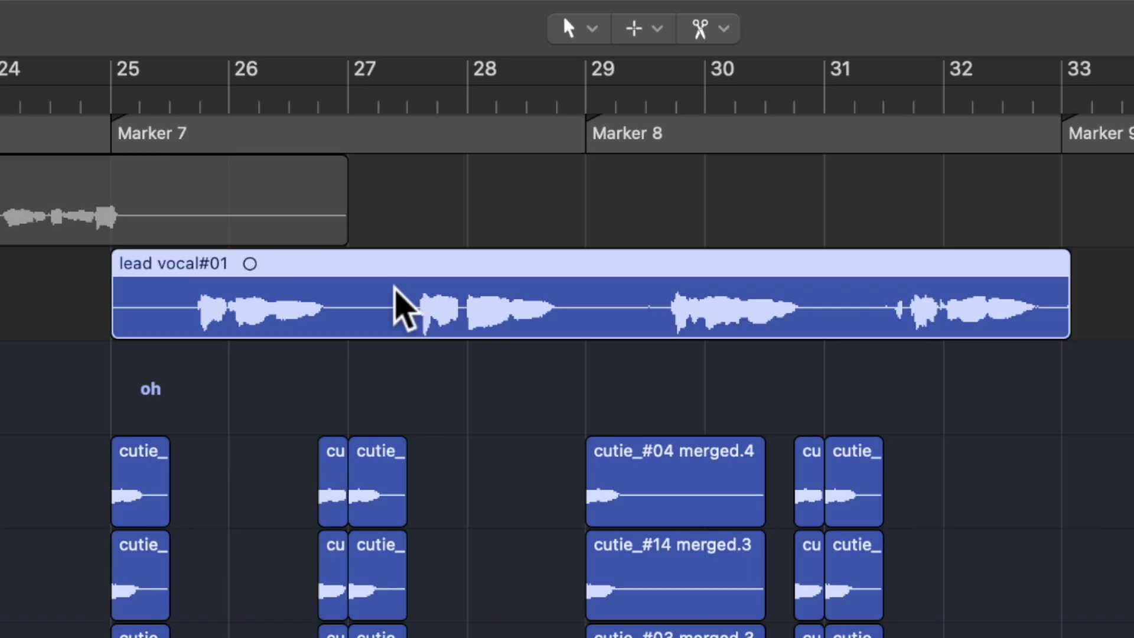
Split the lead vocal into phrases and lengthen them, then show the House Grand (+24) region's settings
key("ctrl+x")
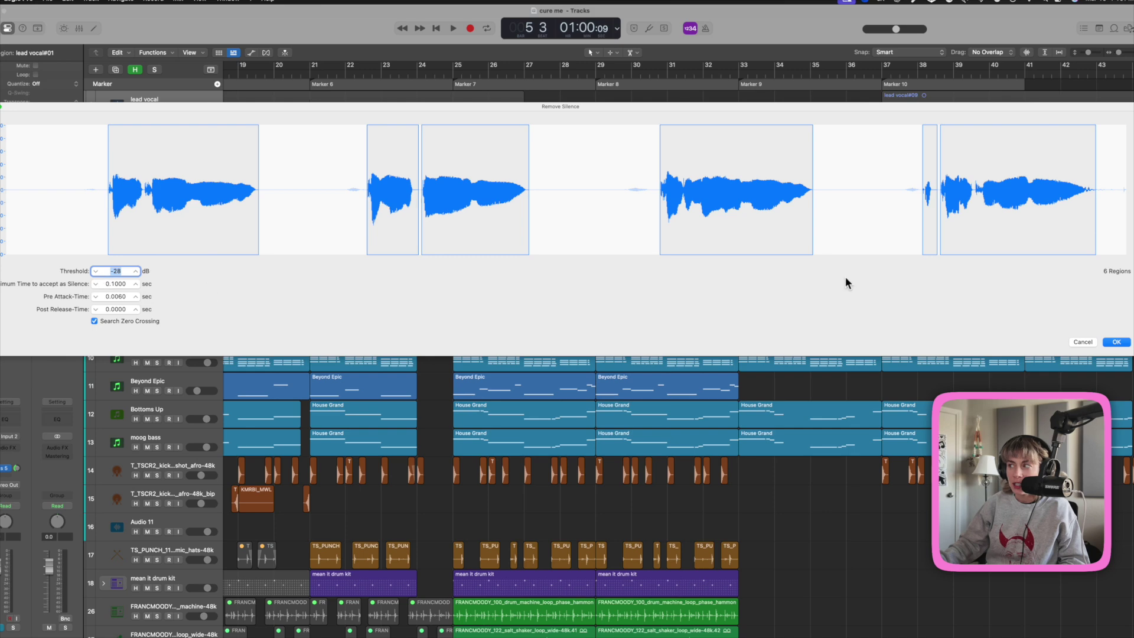
left_click(1116, 342)
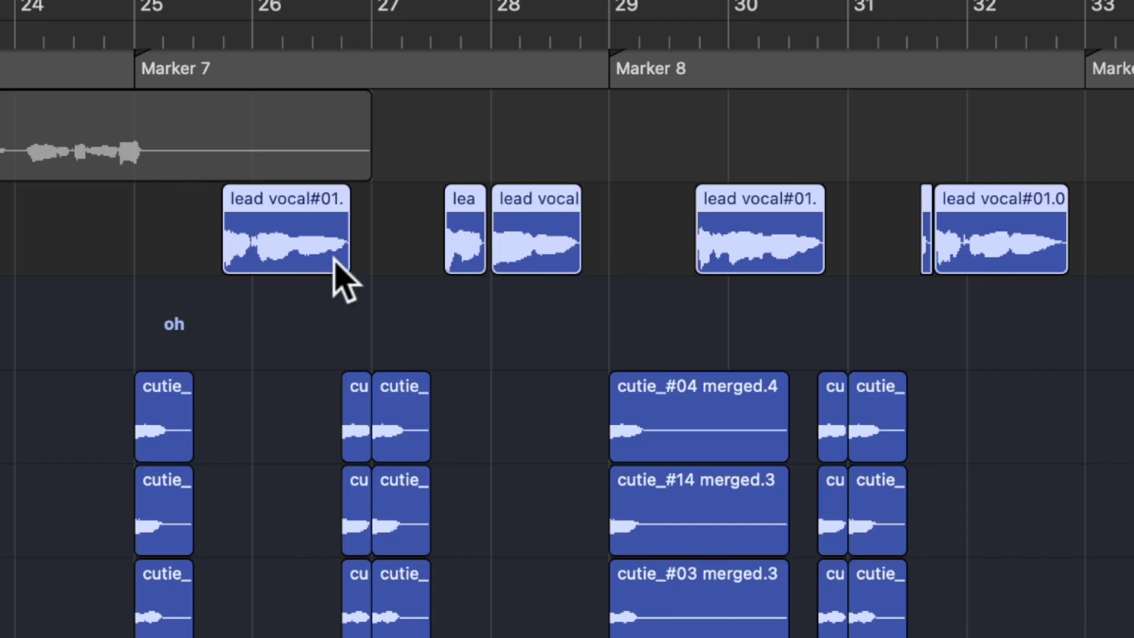
mouse_move(348, 254)
left_mouse_down()
mouse_move(368, 264)
mouse_move(355, 263)
left_mouse_up()
left_click(459, 248)
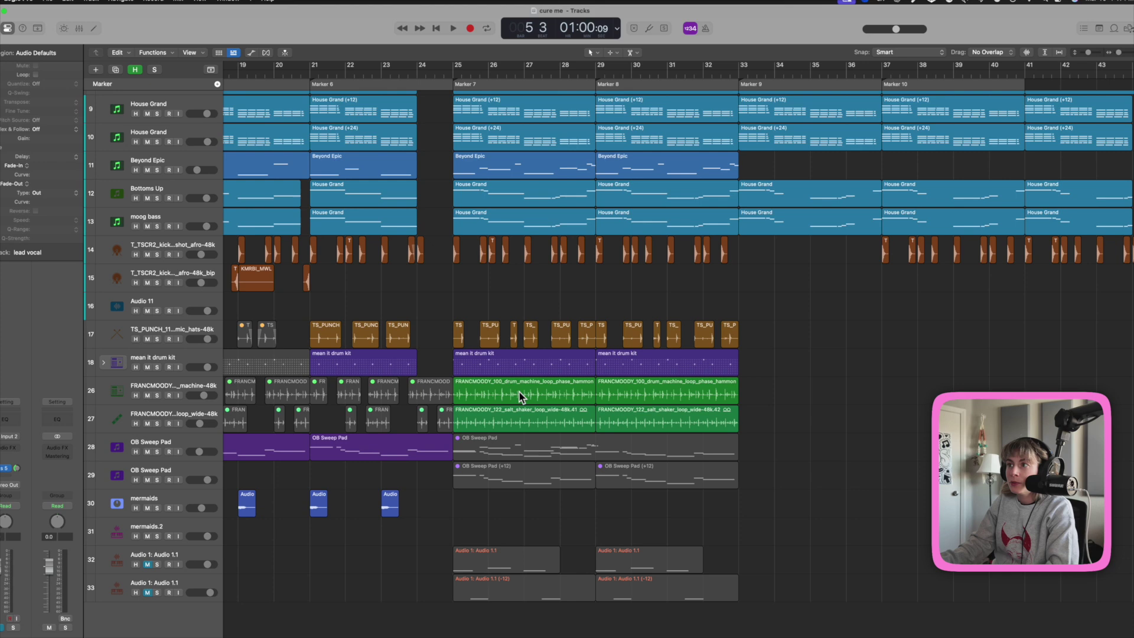
left_click(501, 139)
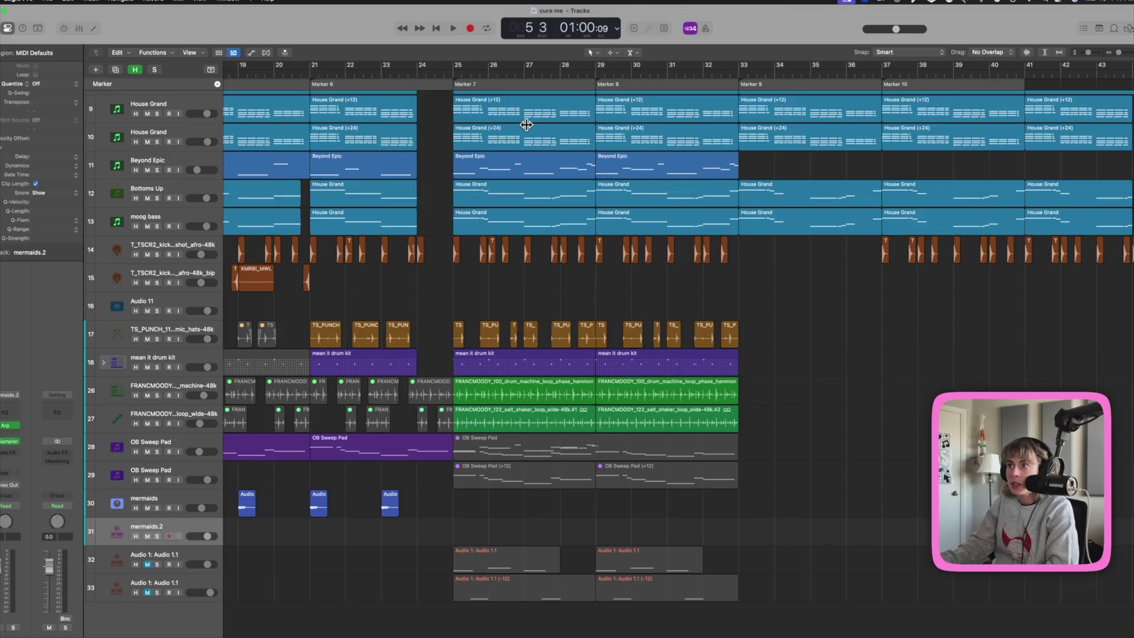
left_click(522, 136)
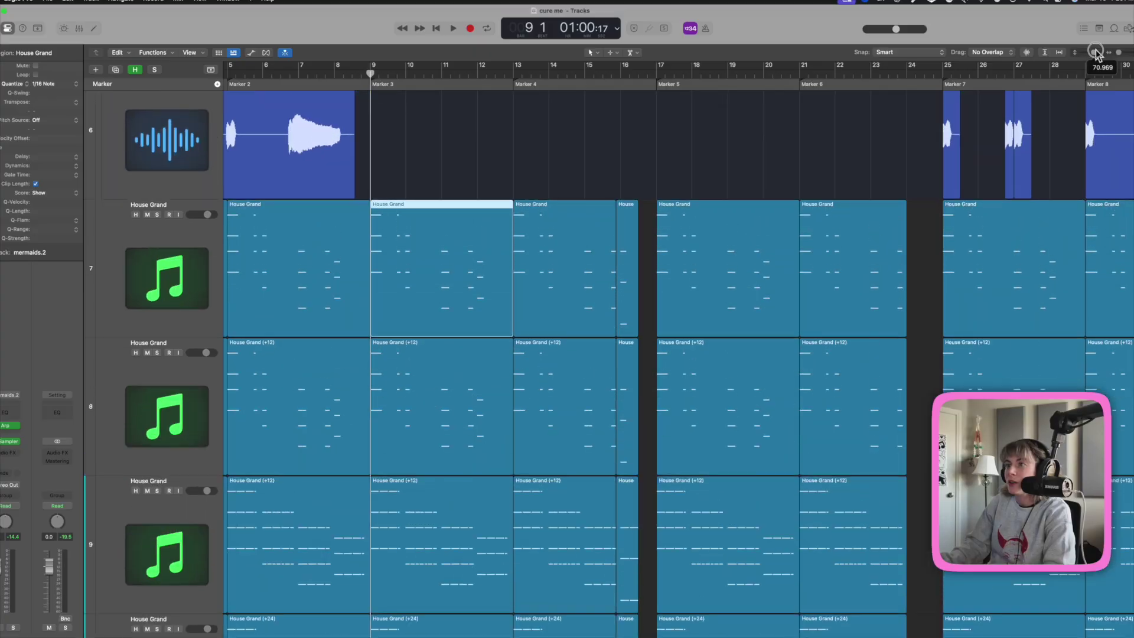
Cycle and solo the bar-9 House Grand region, audition it, and keep Quantize at 1/16 Note
left_click(1119, 54)
key("s")
key("c")
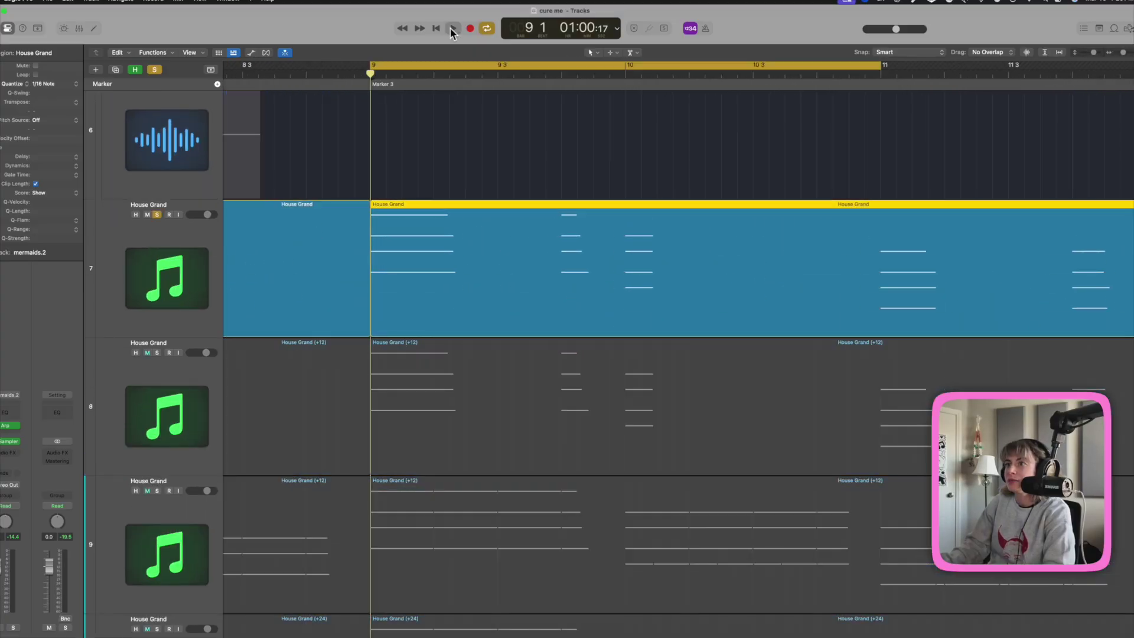
left_click(451, 29)
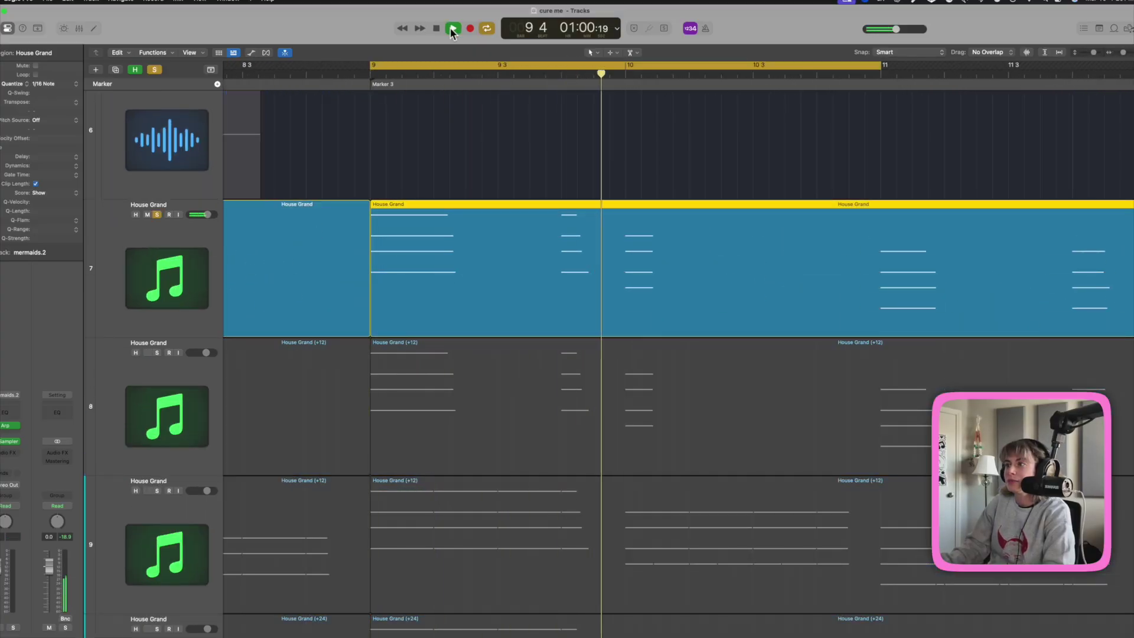
left_click(437, 28)
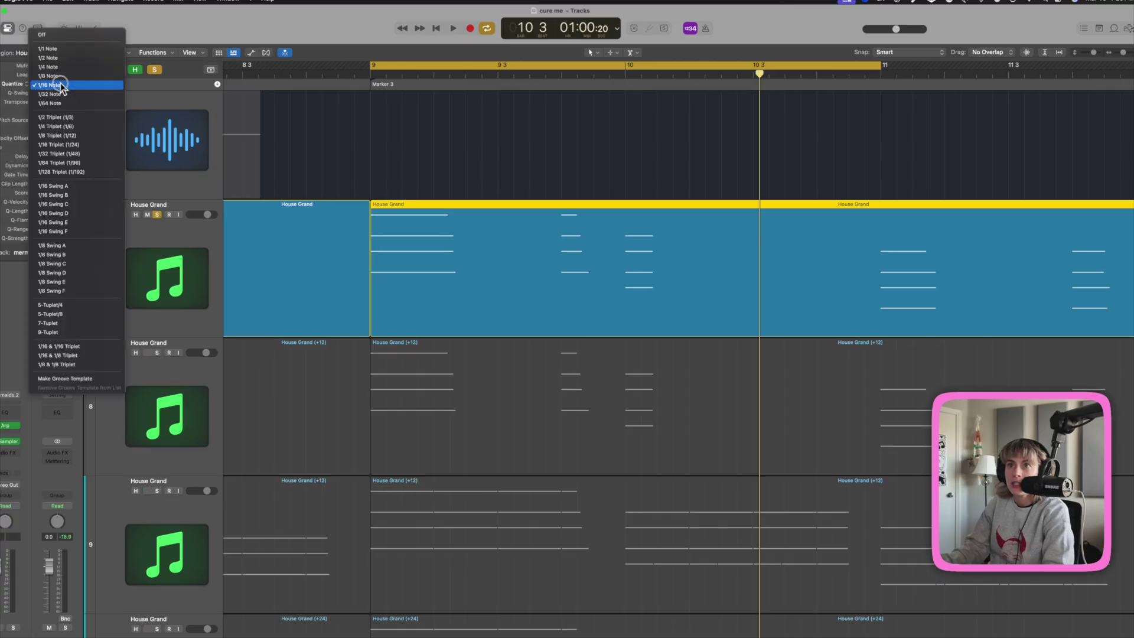
left_click(59, 86)
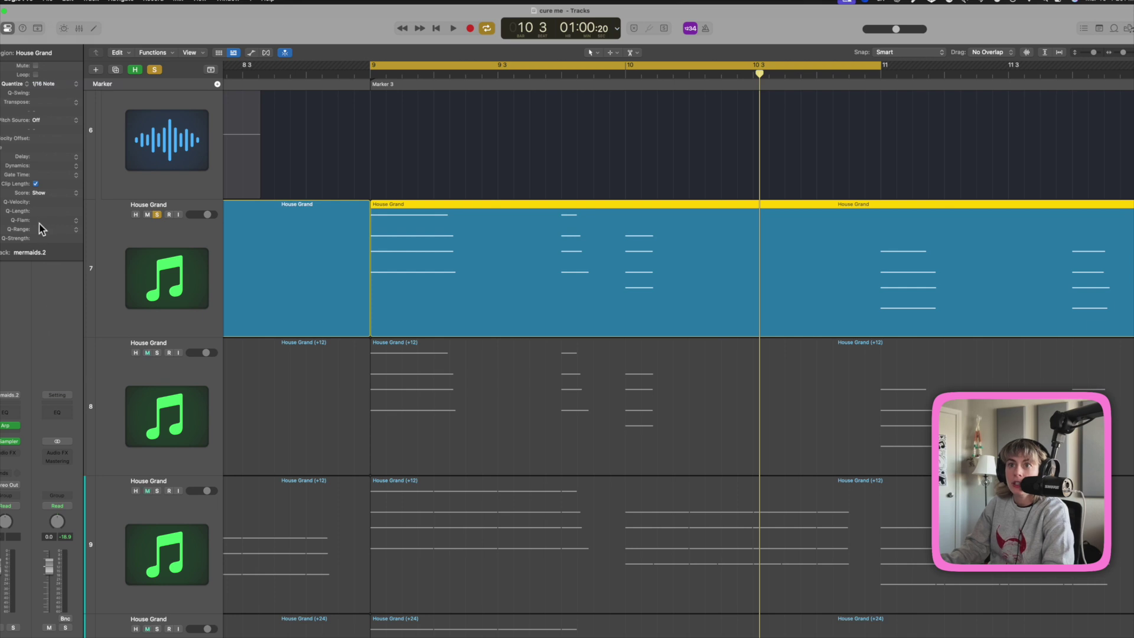
Audition Q-Flam offsets of +1/32 and +1/64, extending the cycle to the end of bar 11
left_click(79, 222)
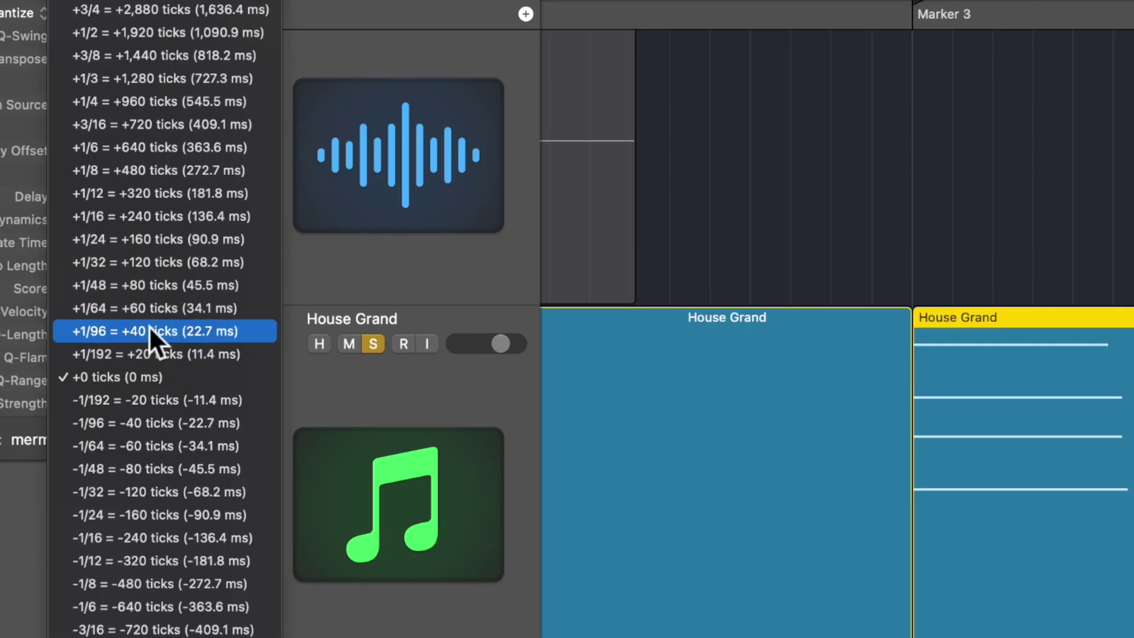
left_click(156, 260)
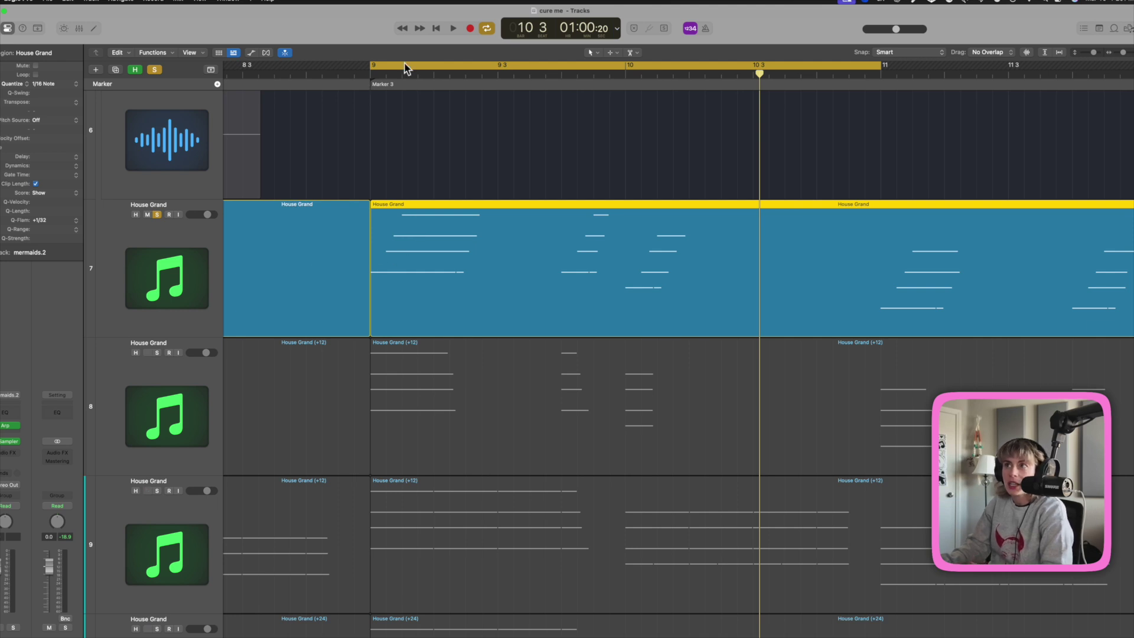
left_click(453, 29)
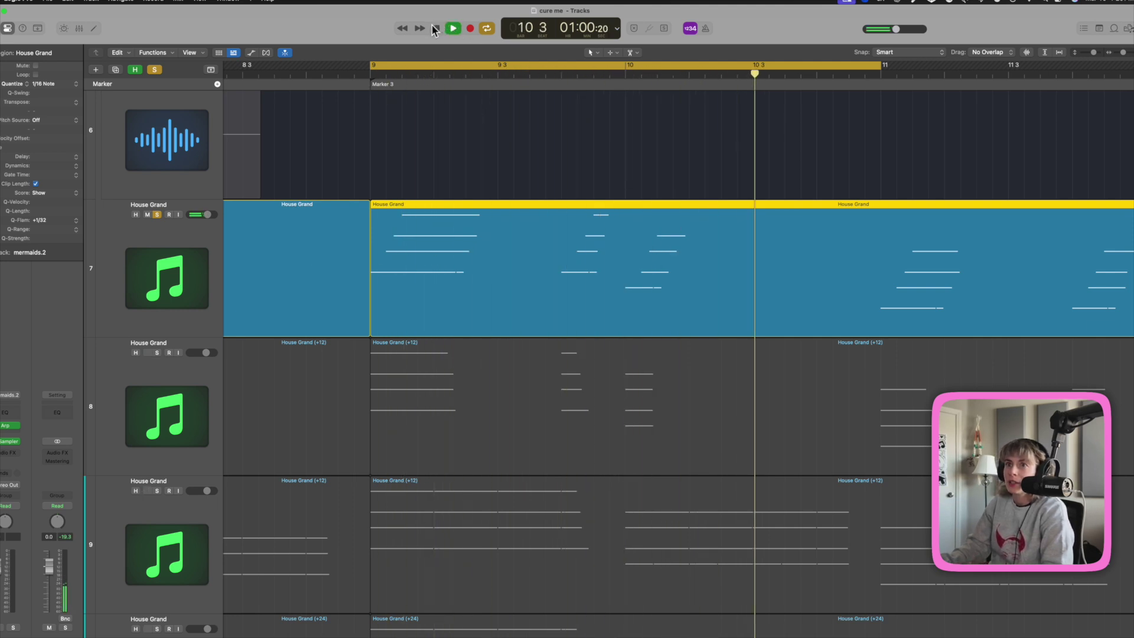
key("space")
left_click(75, 229)
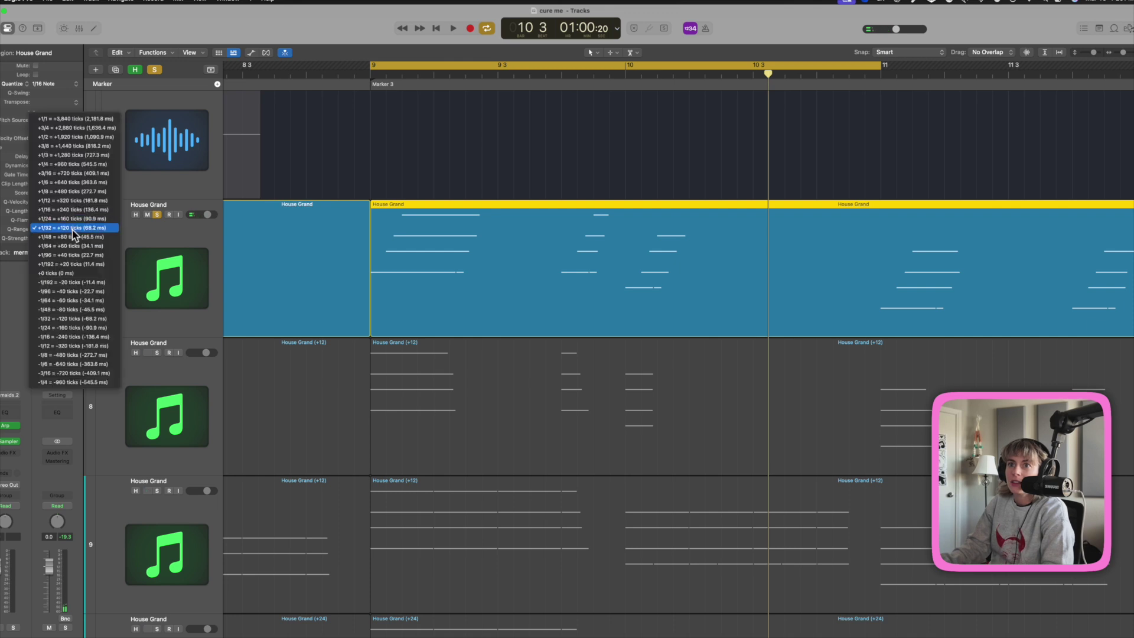
left_click(73, 245)
left_click(452, 28)
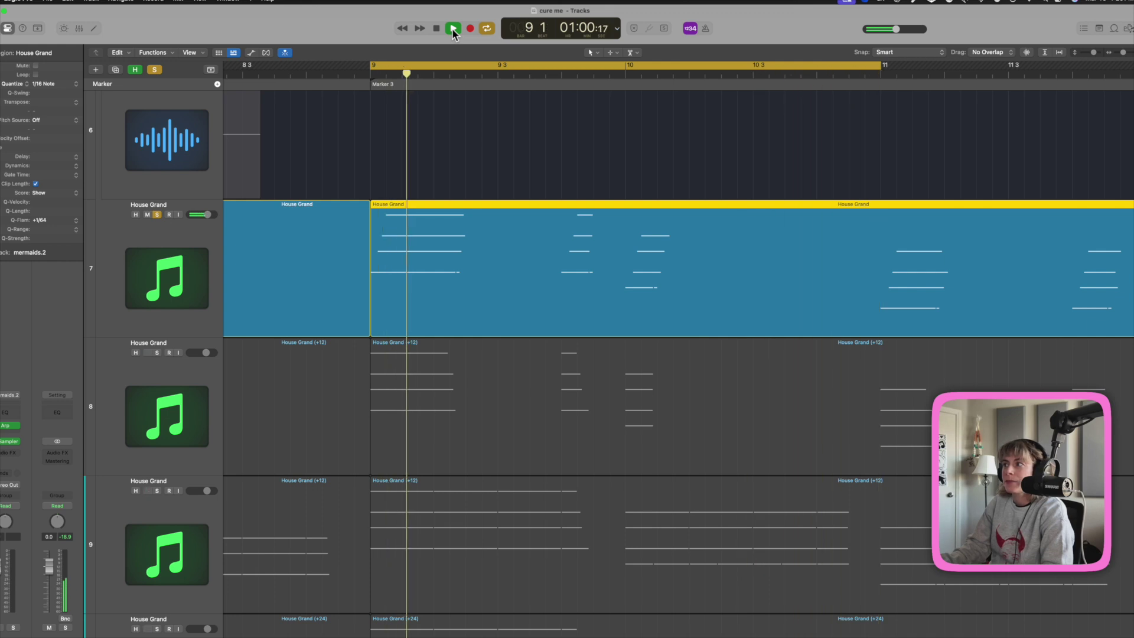
left_click_drag(881, 68, 1122, 86)
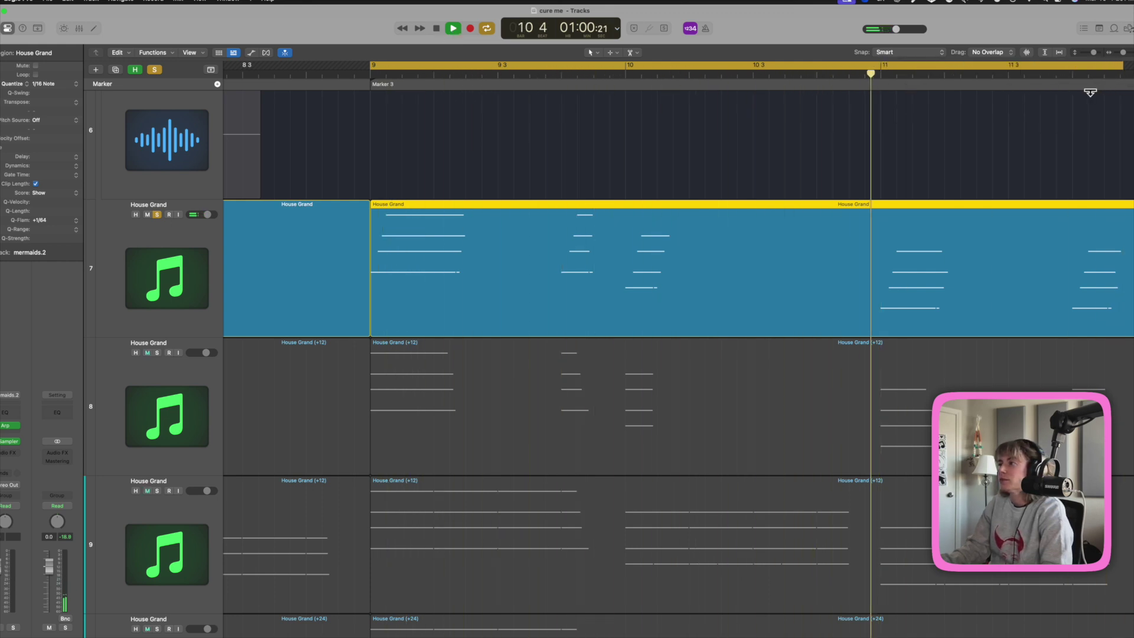
left_click(437, 28)
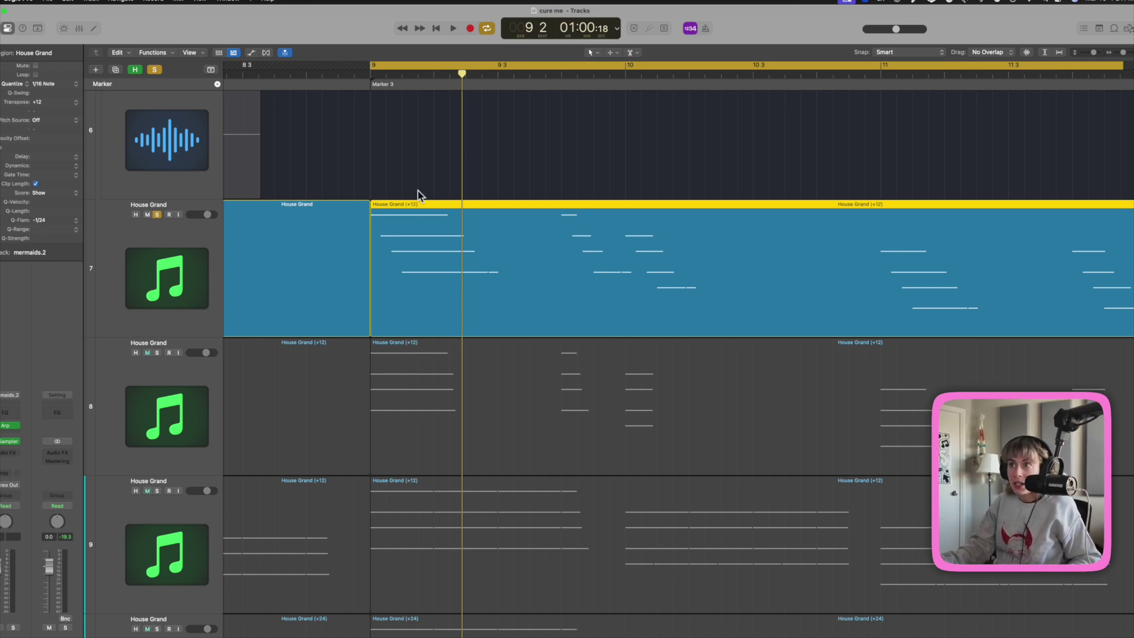
Play back the House Grand loop to hear its +12 and then +5 transpositions
key("space")
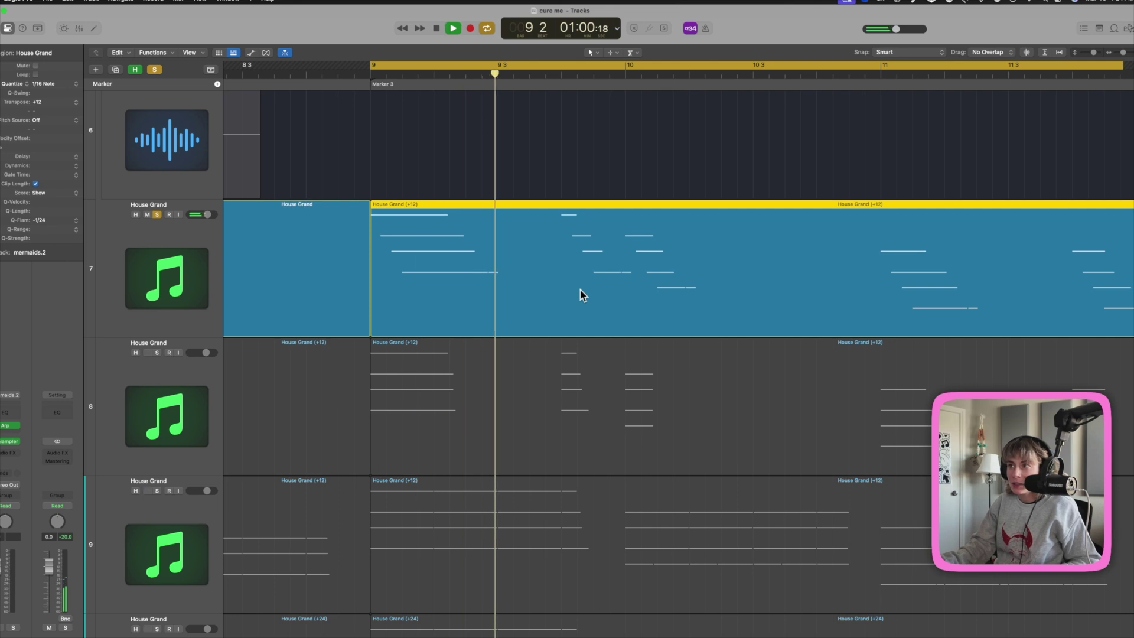
key("space")
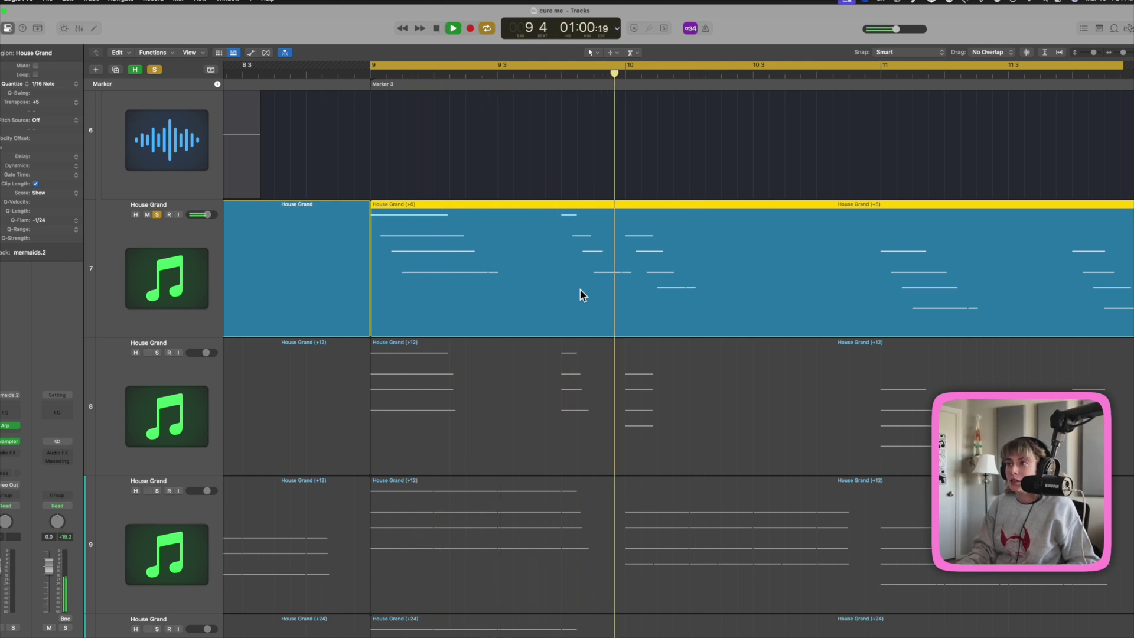
key("space")
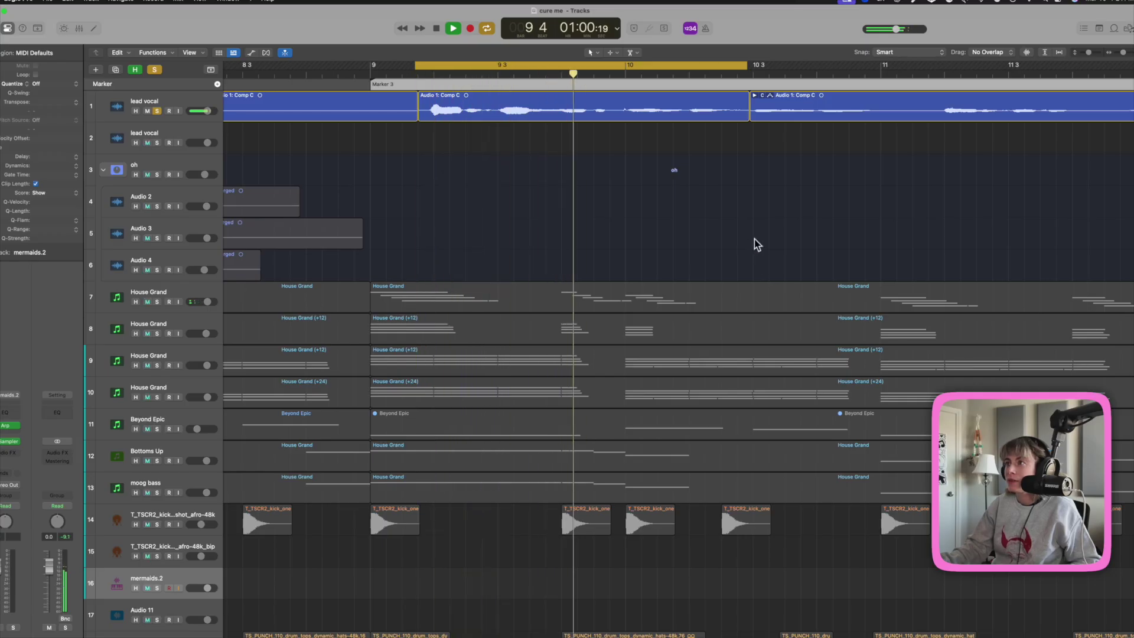
Transpose the Audio 1: Comp C vocal region up 12 semitones and play it back
key("space")
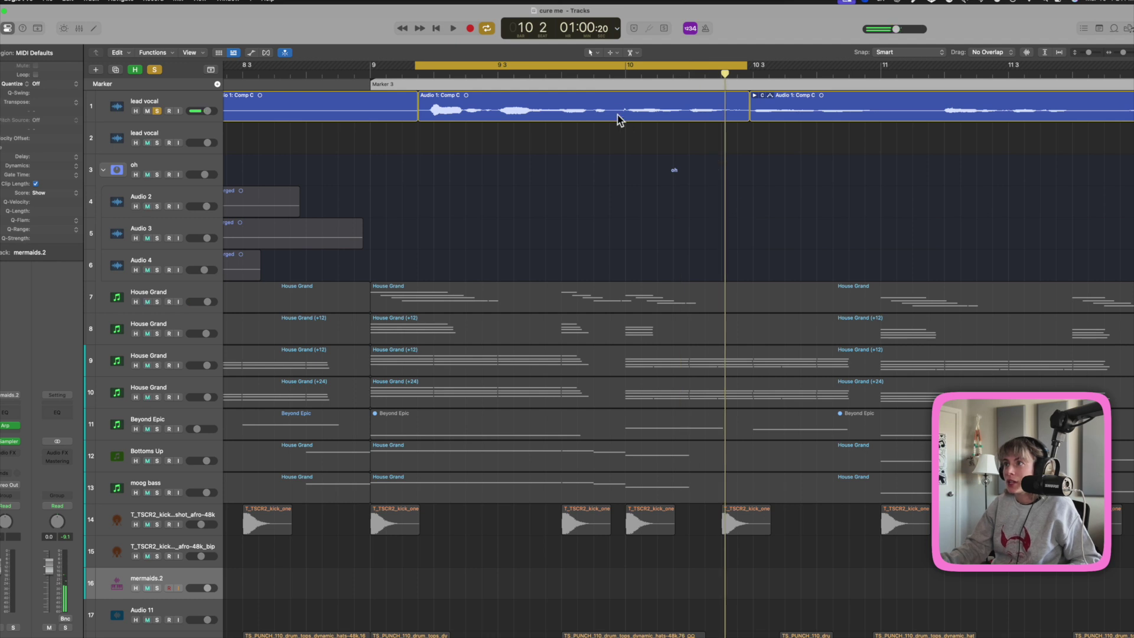
left_click(614, 109)
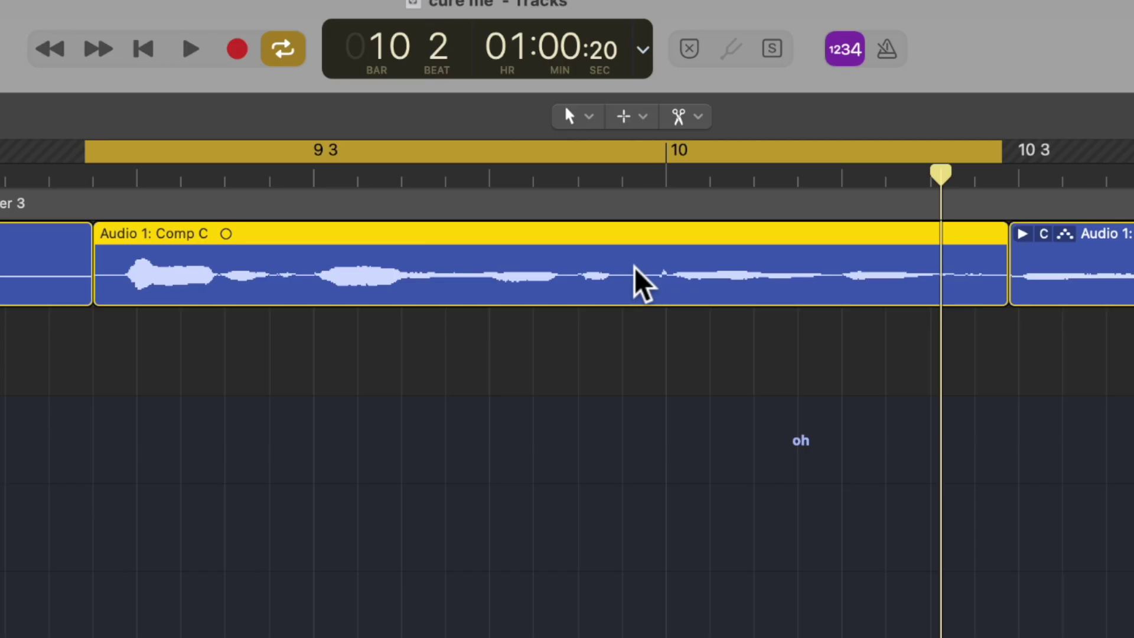
key("alt+shift+minus")
left_click(190, 49)
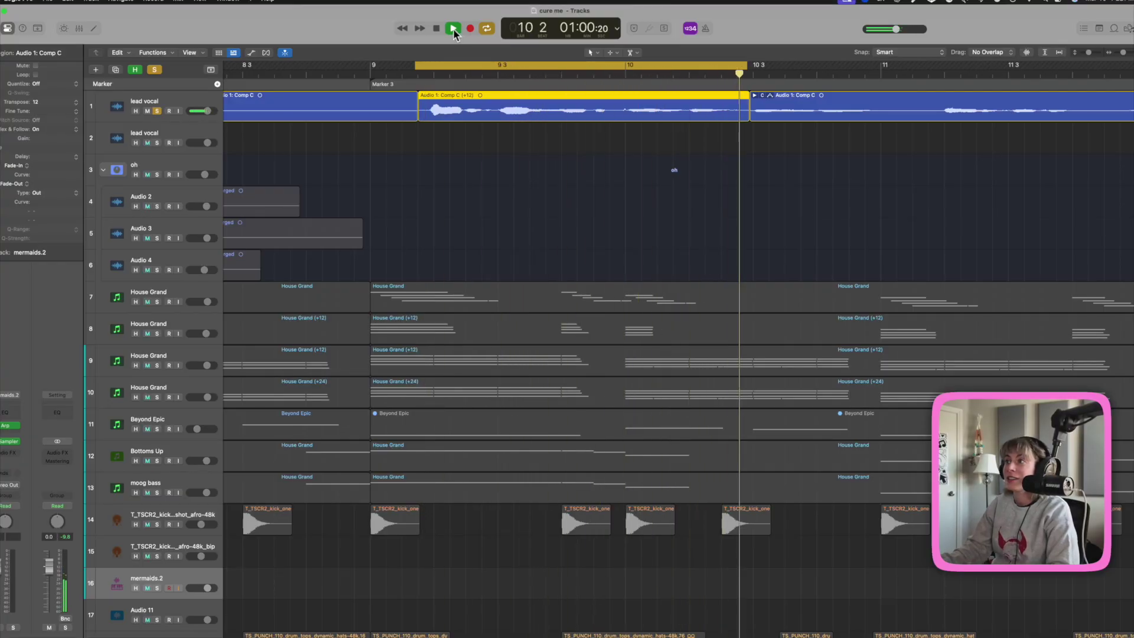
left_click(437, 28)
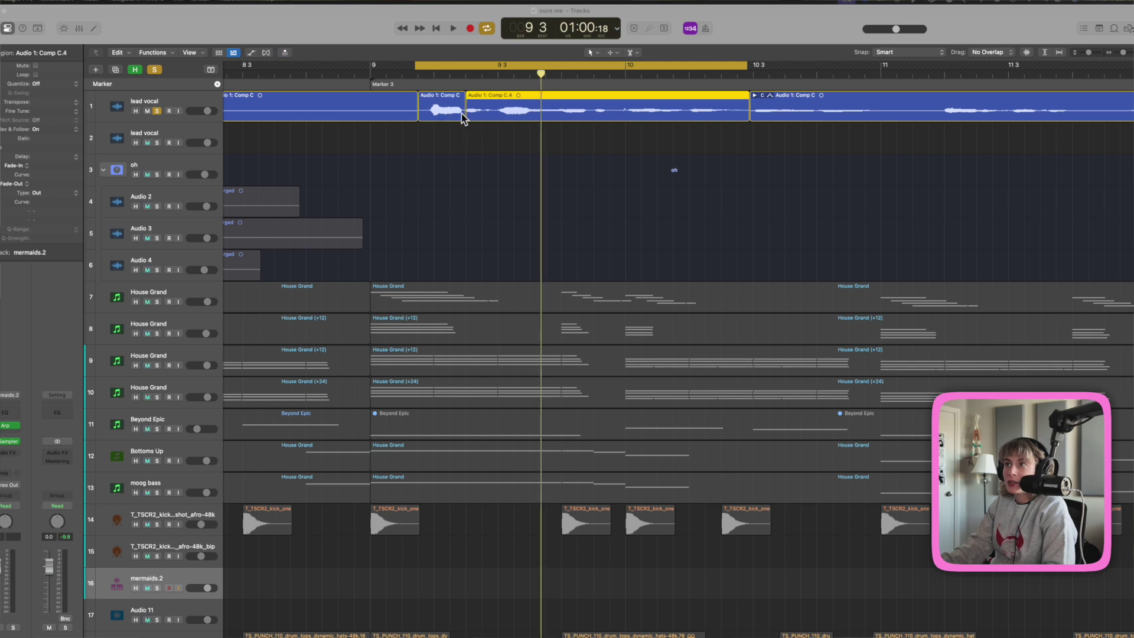
Move the Comp C fragment onto lead vocal track 2, unsolo track 1, and reverse it
left_click_drag(455, 112, 434, 150)
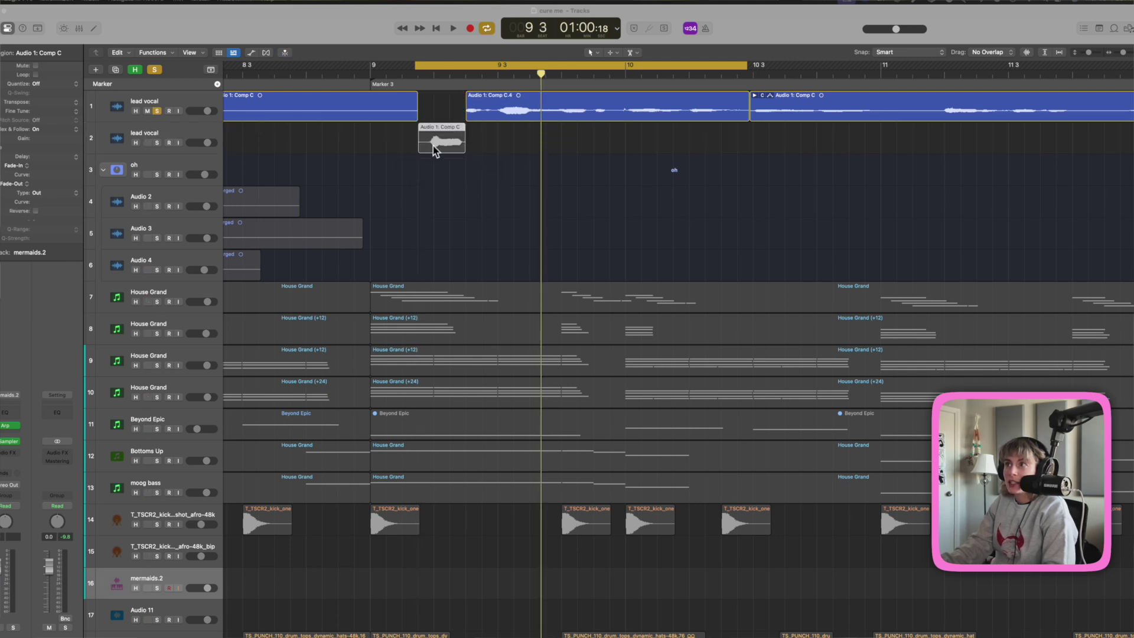
left_click(157, 111)
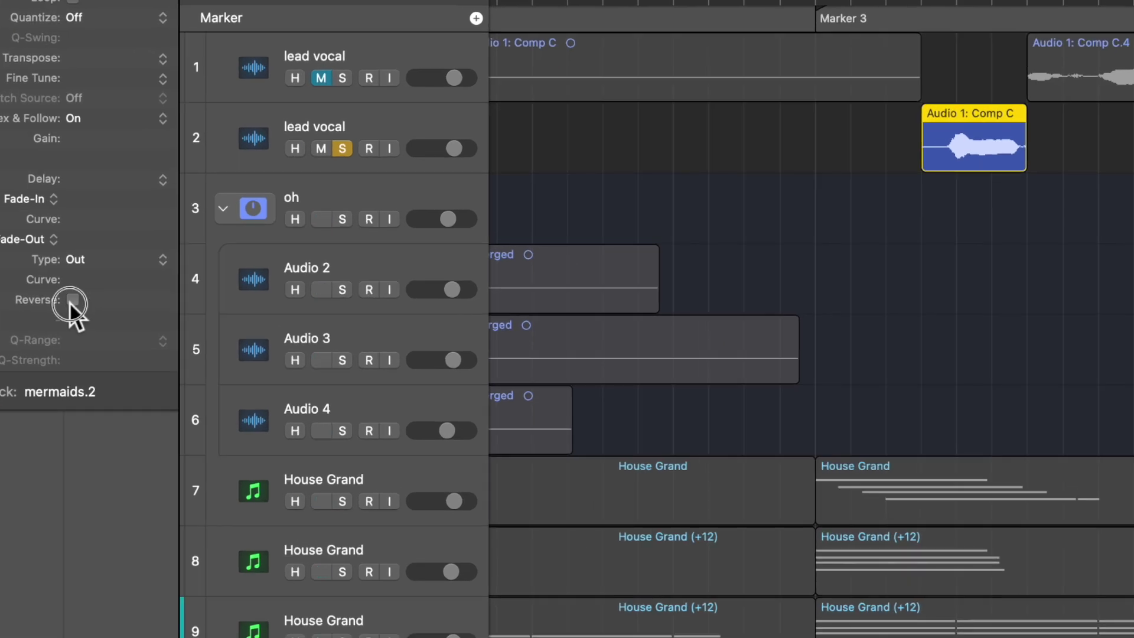
left_click(35, 211)
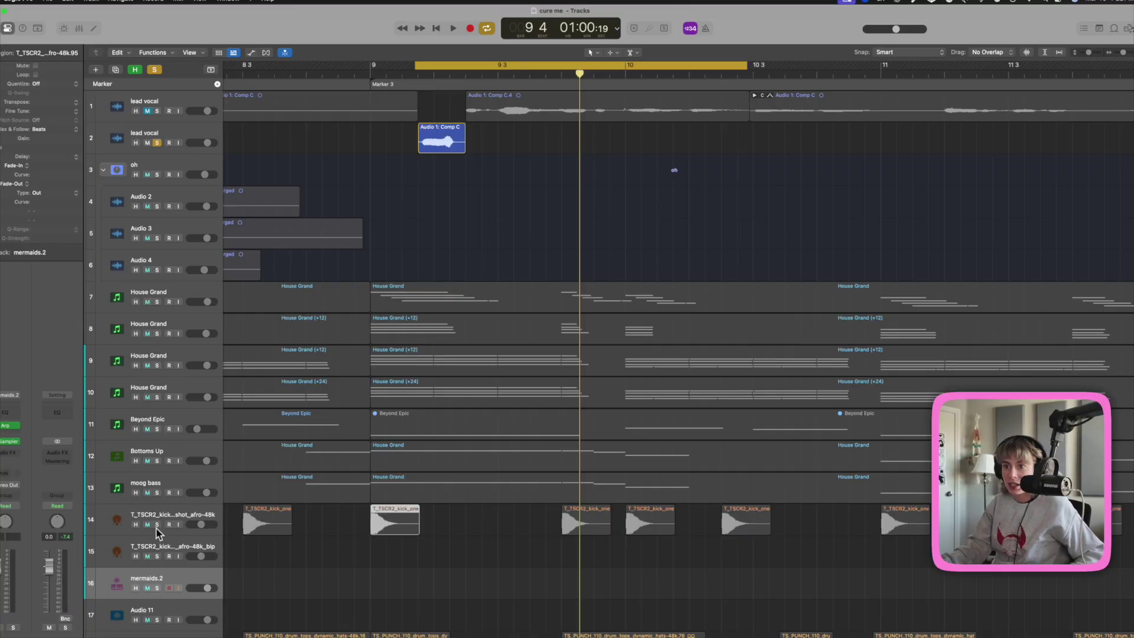
Solo kick track 14 and move the cycle start back to bar 9
left_click(156, 524)
key("space")
left_click_drag(416, 66, 368, 67)
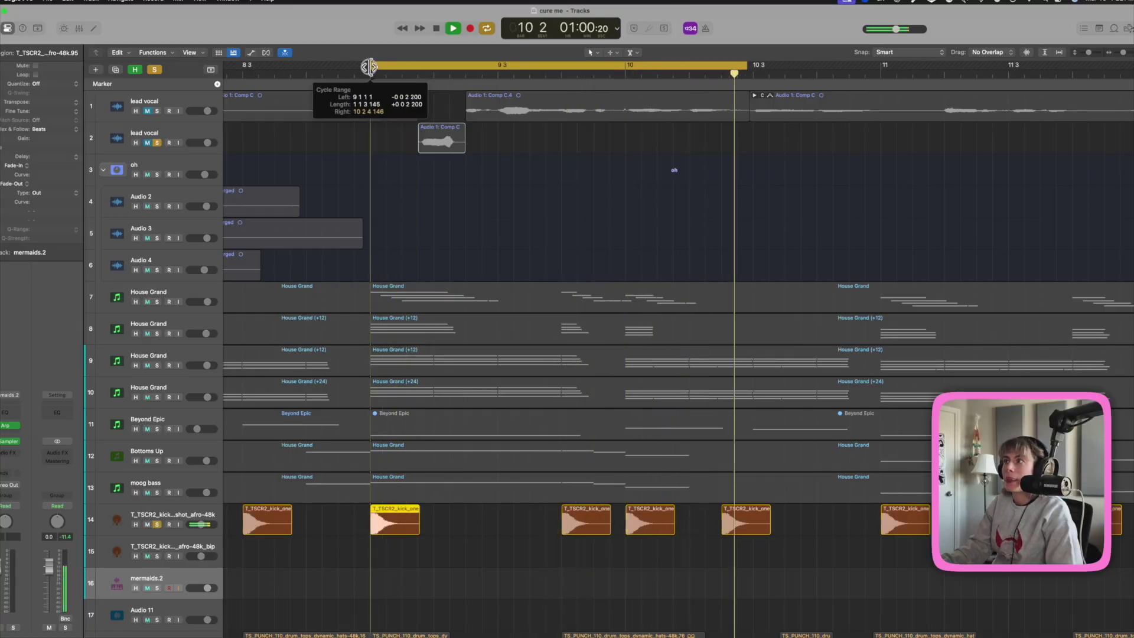
left_click(390, 75)
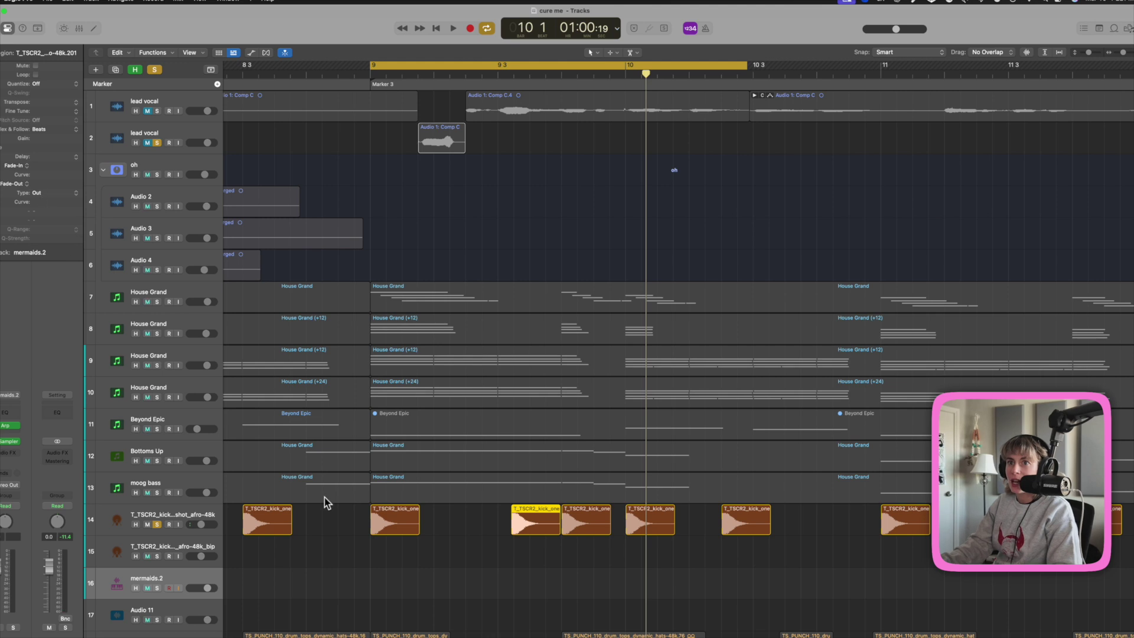
left_click(547, 531)
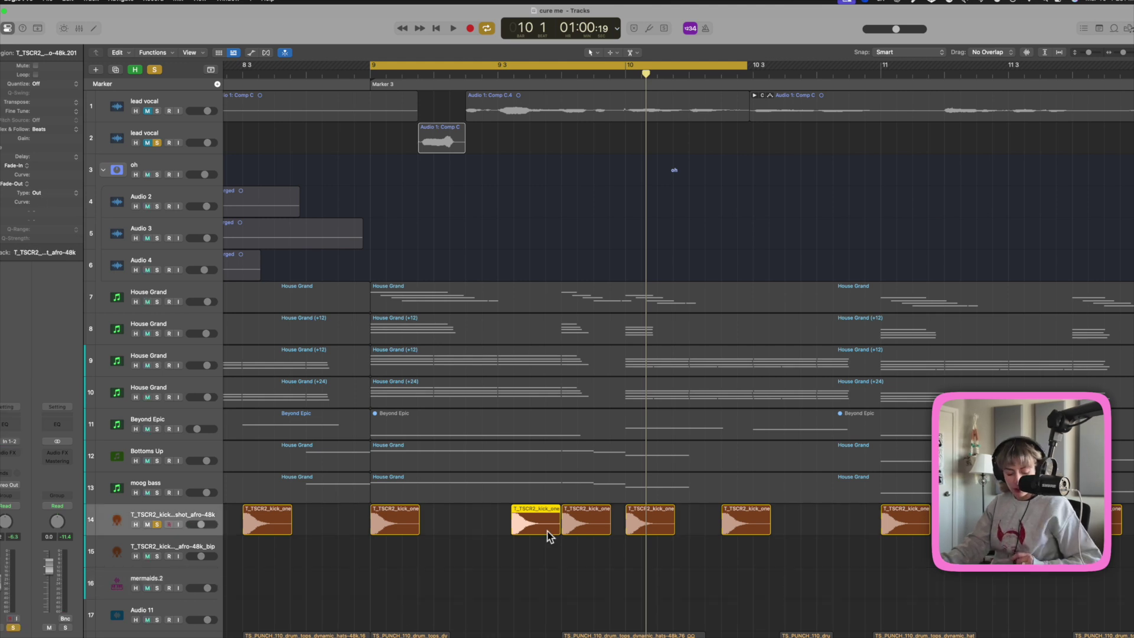
left_click(536, 539)
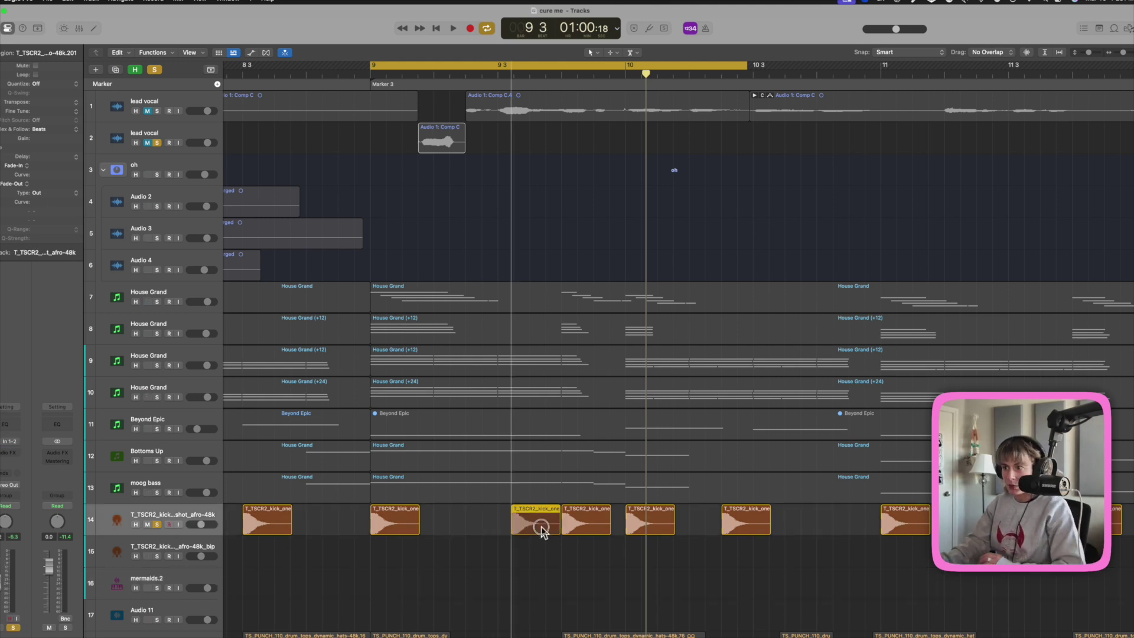
Bounce the cycle's kick regions in place to a new track, reverse the result, and audition it
left_click(181, 519)
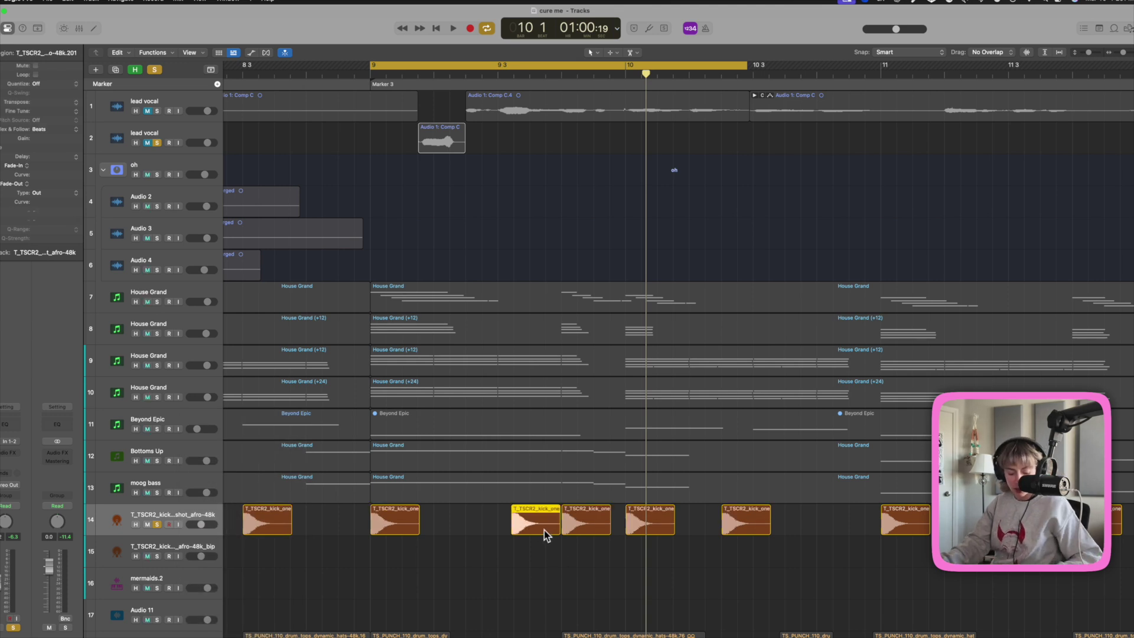
key("ctrl+b")
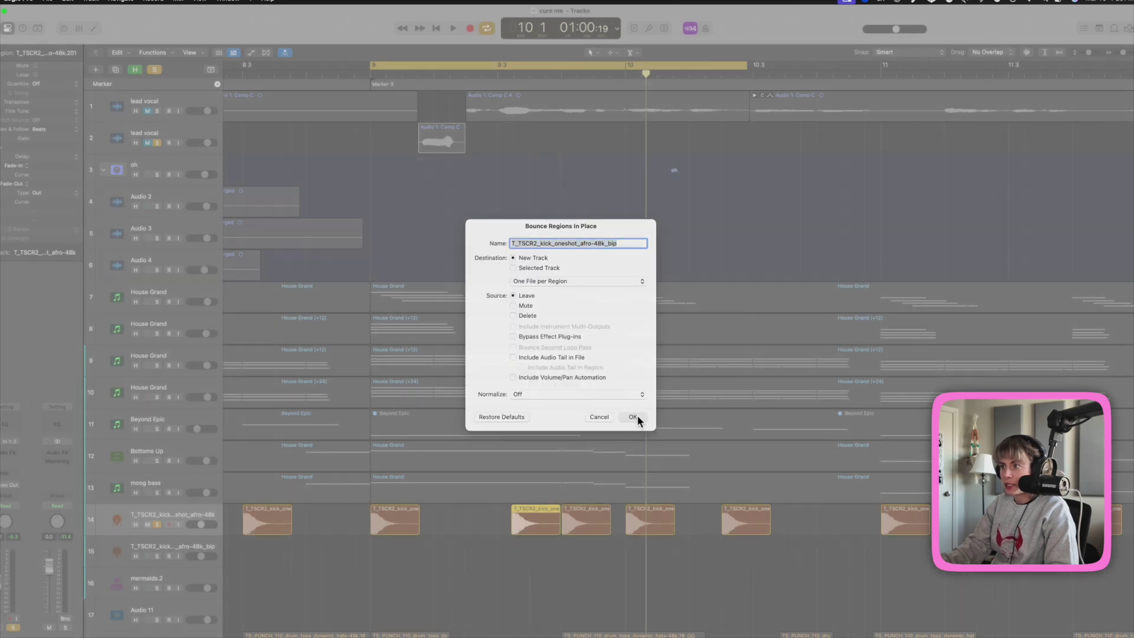
left_click(637, 416)
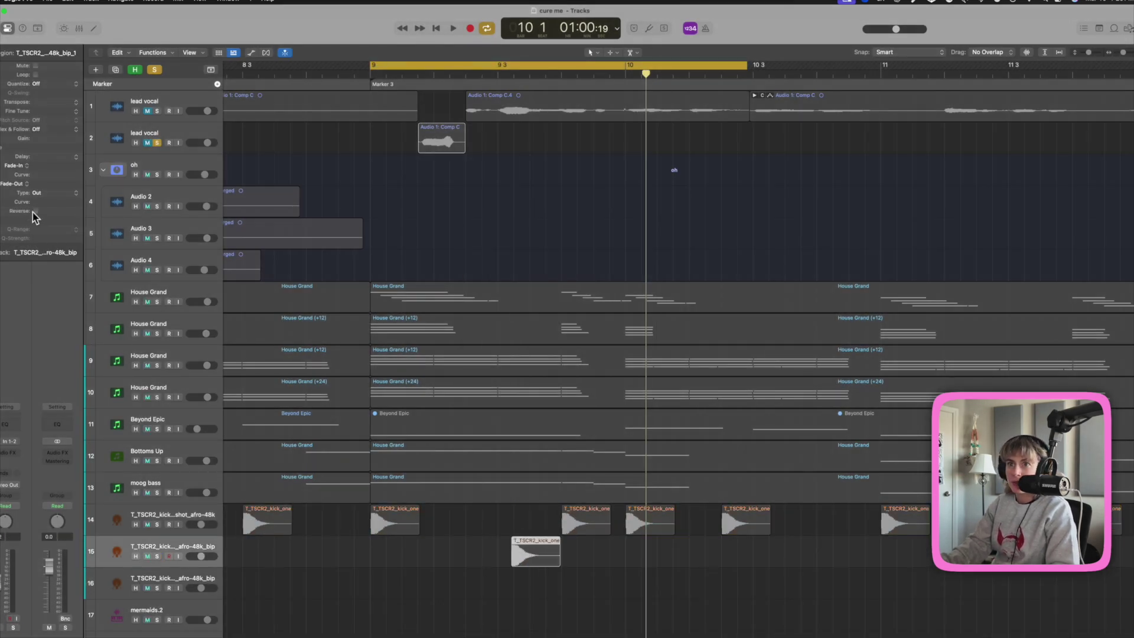
left_click(156, 555)
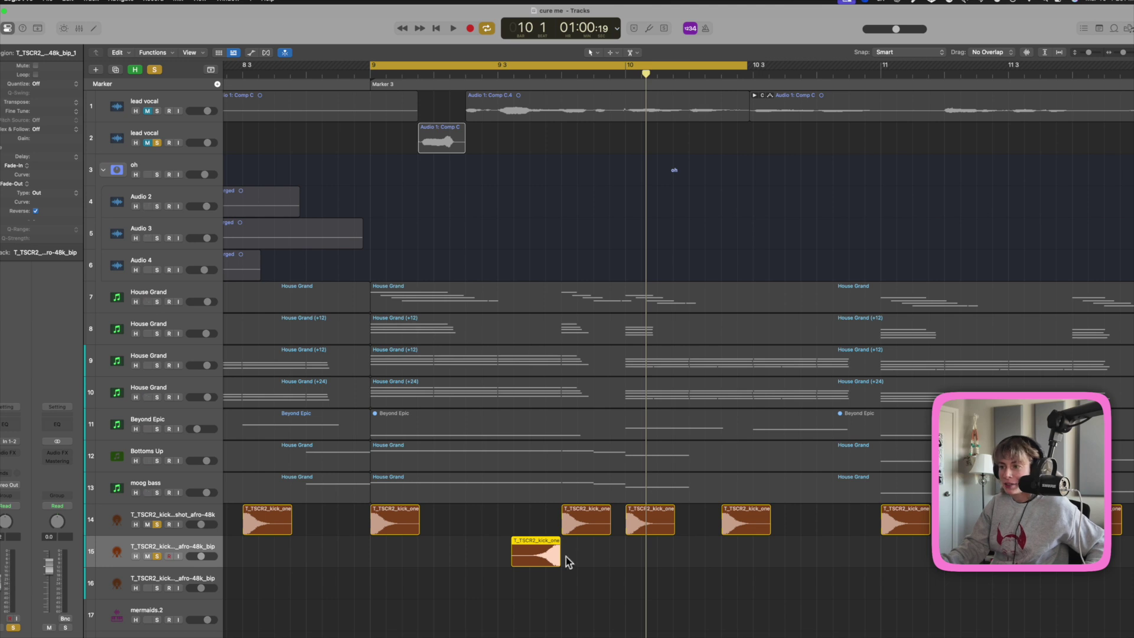
scroll(568, 561, "up", 5)
left_click_drag(537, 561, 544, 562)
key("space")
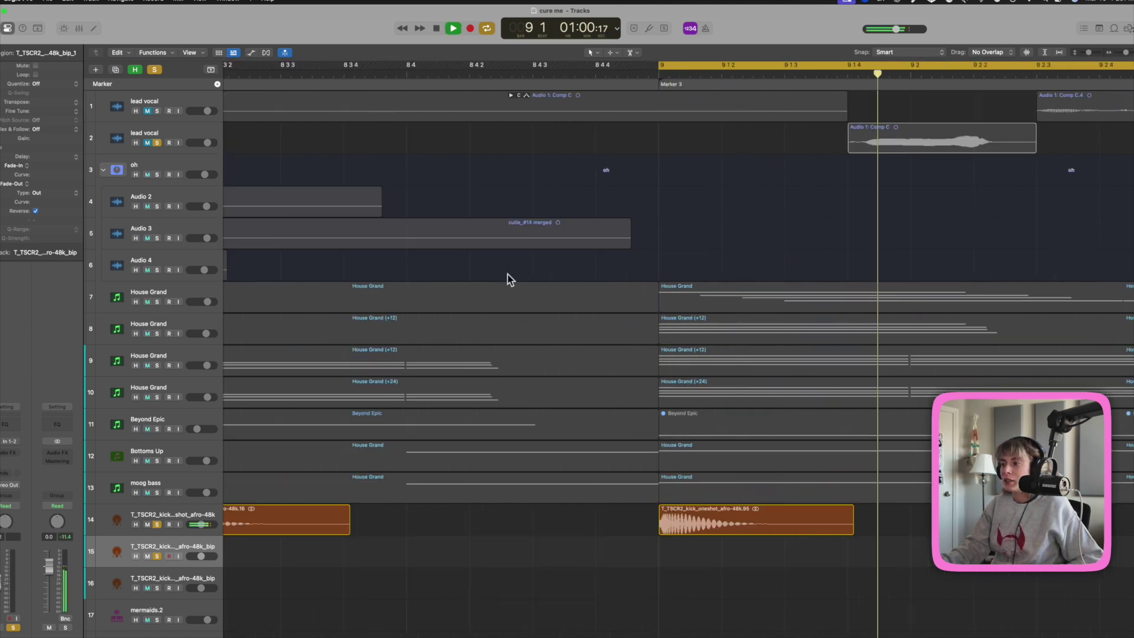
scroll(768, 502, "down", 10)
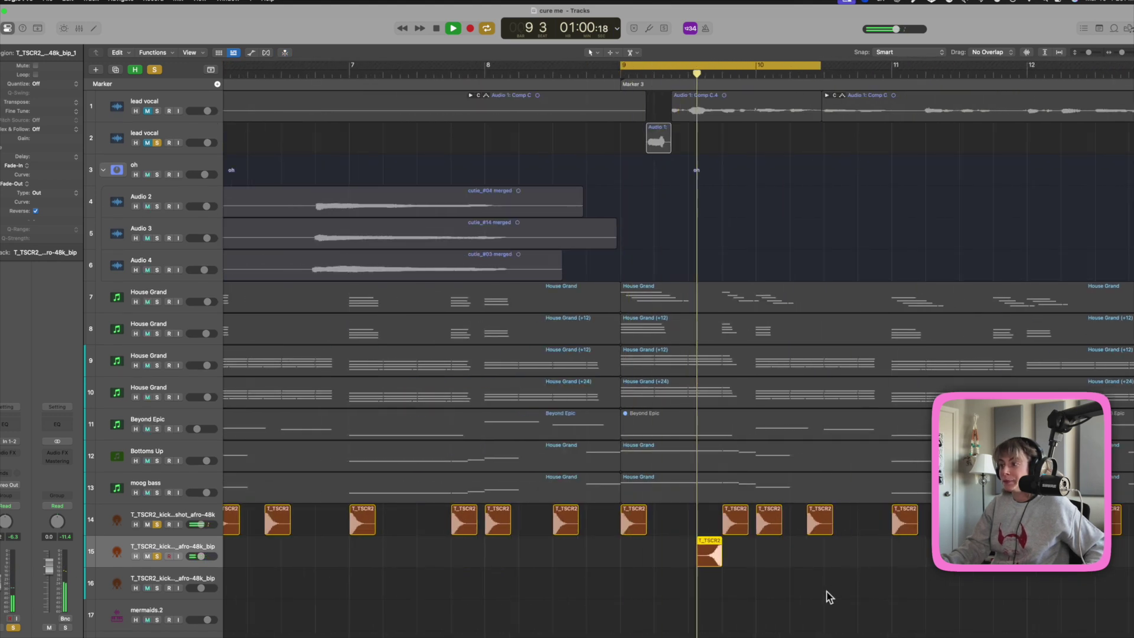
scroll(826, 585, "right", 3)
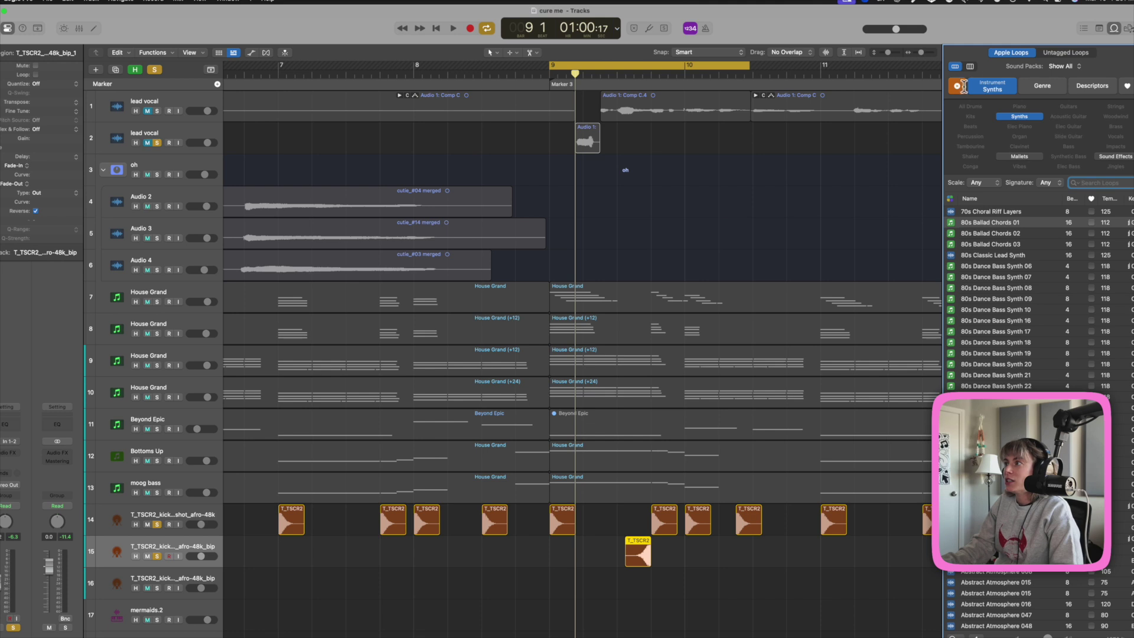
Search the Loop Browser for 'symba' and place Pressure Drop Cymbals 01 on track 15 at bar 7
left_click(957, 86)
left_click(1115, 183)
type("symba")
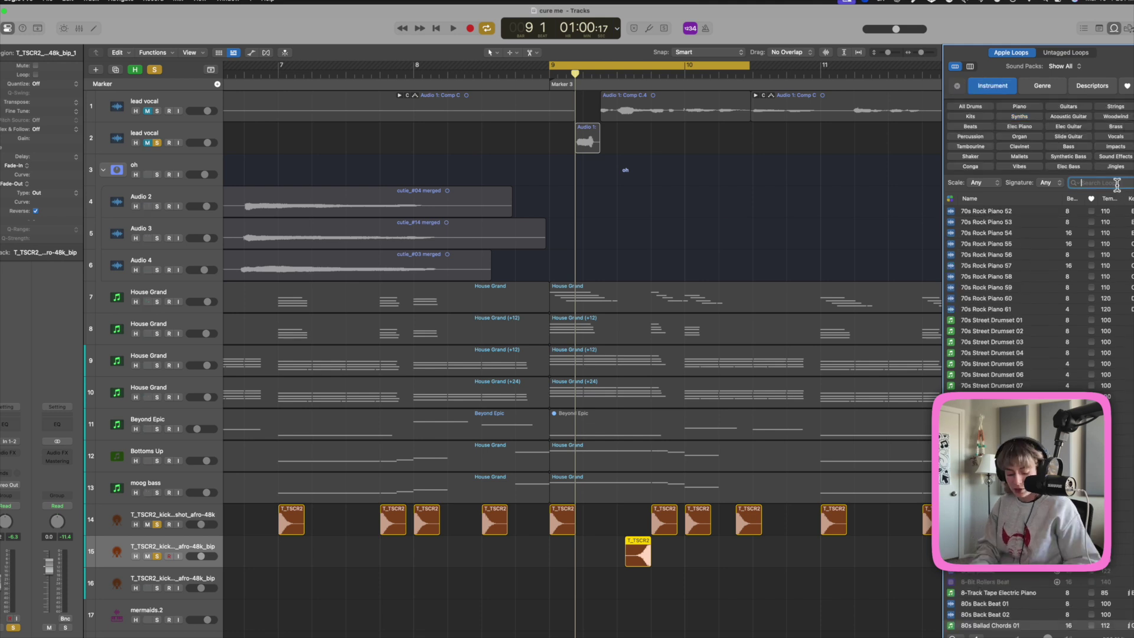
left_click_drag(992, 210, 455, 557)
left_click_drag(232, 516, 232, 512)
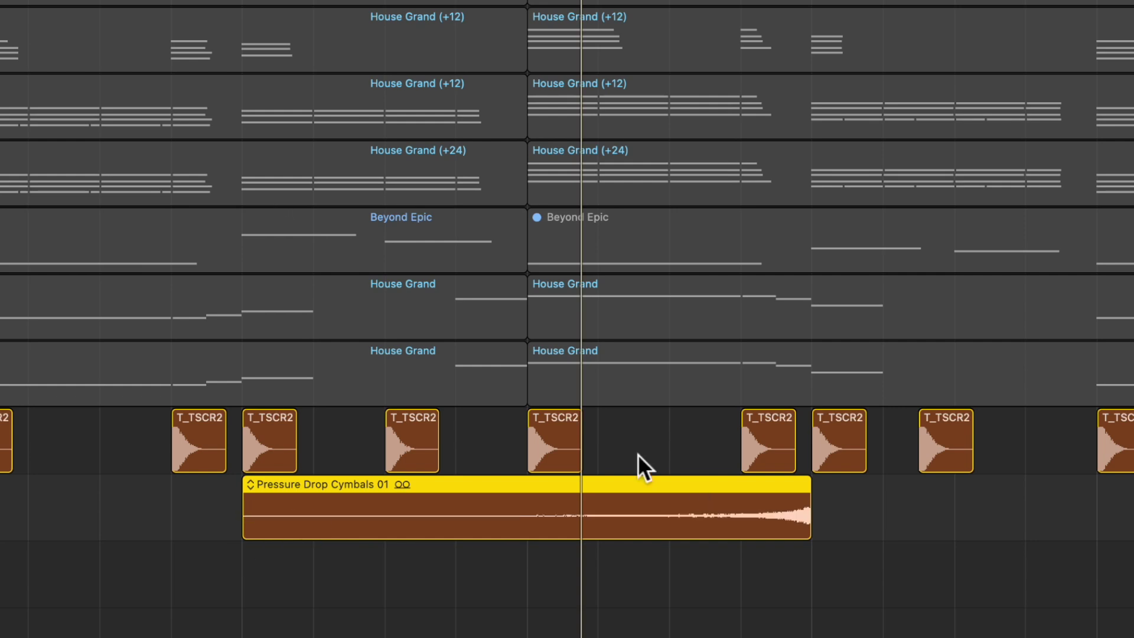
left_click_drag(596, 503, 342, 490)
Trim the chord and bass regions to end before bar 9 and play the build
key("space")
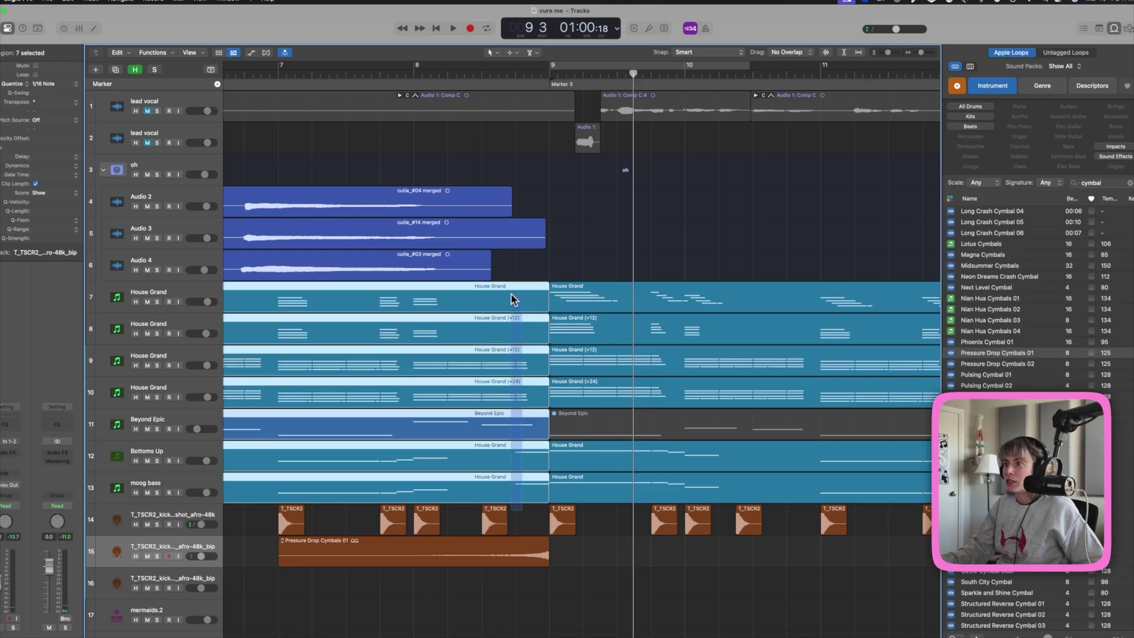
left_click_drag(546, 306, 514, 305)
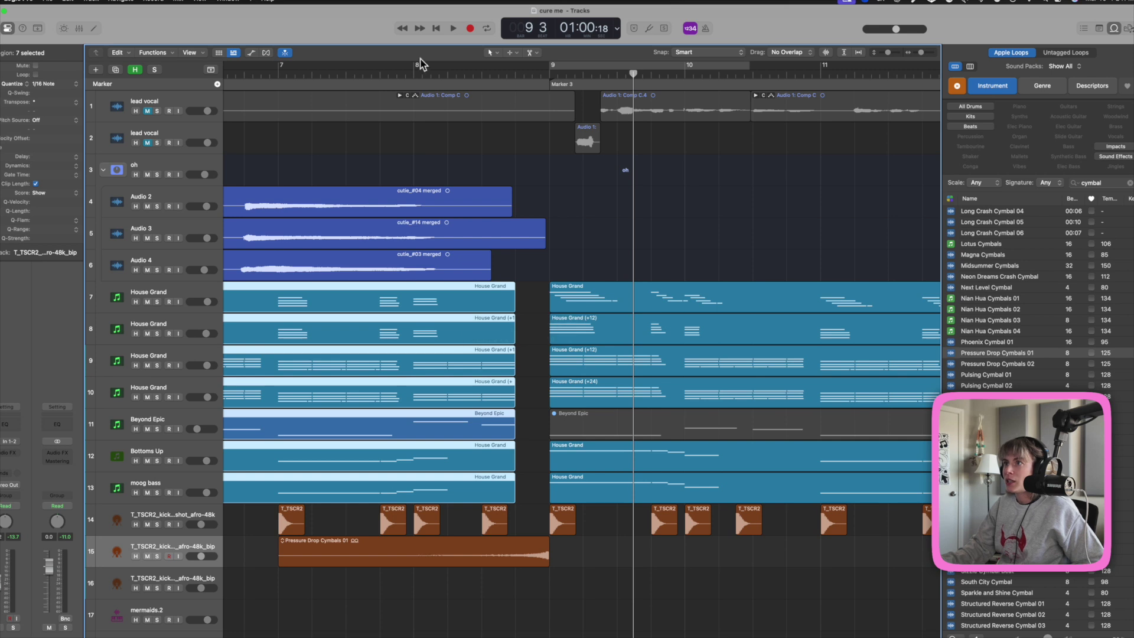
key("space")
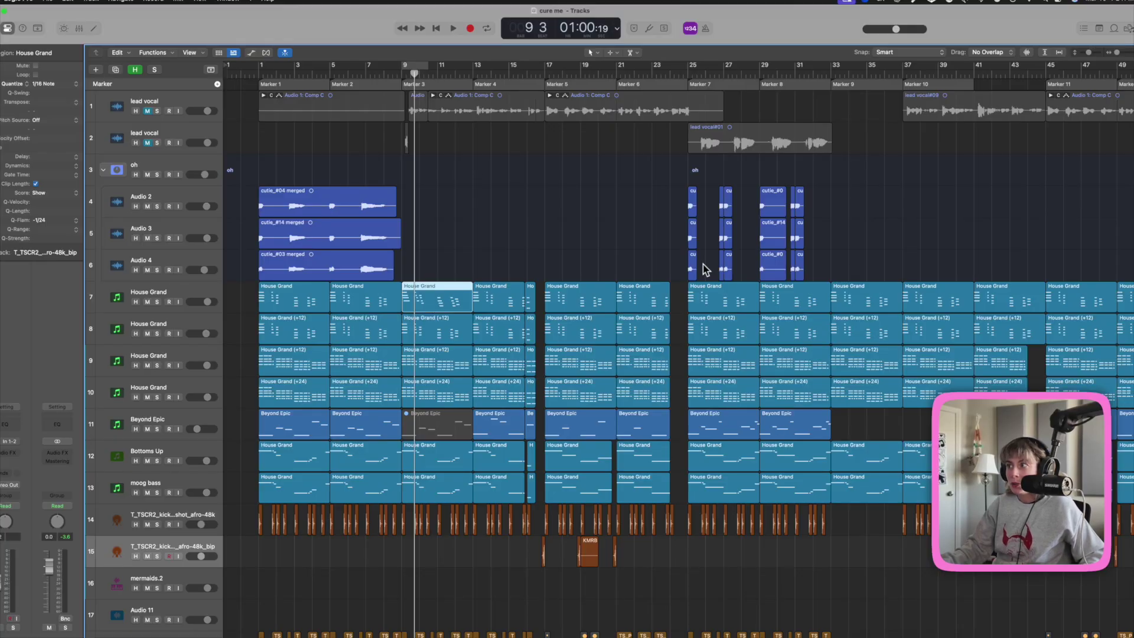
Mute the House Grand regions at bars 9, 33, 25, 5 and 1, then select all muted regions
scroll(522, 415, "right", 2)
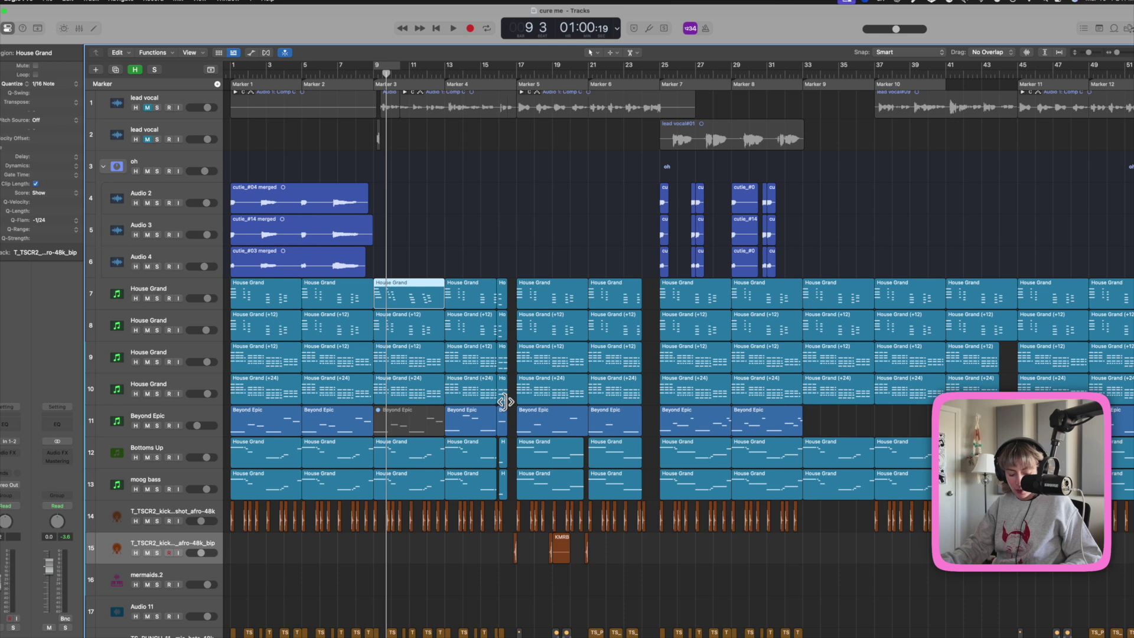
key("ctrl+m")
left_click(611, 317)
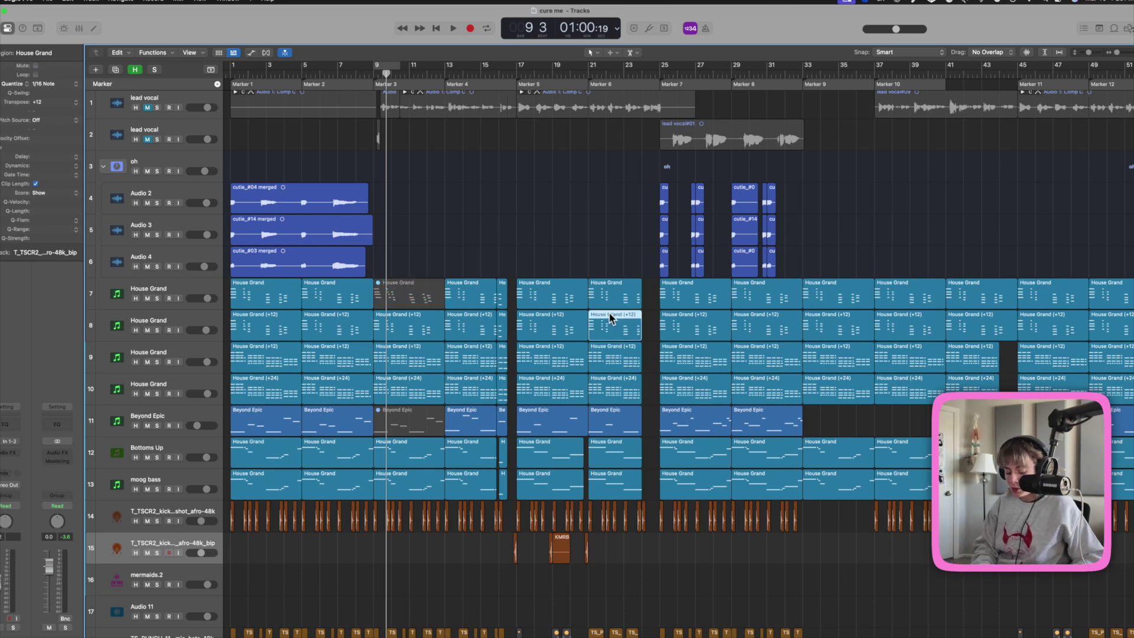
left_click(825, 304)
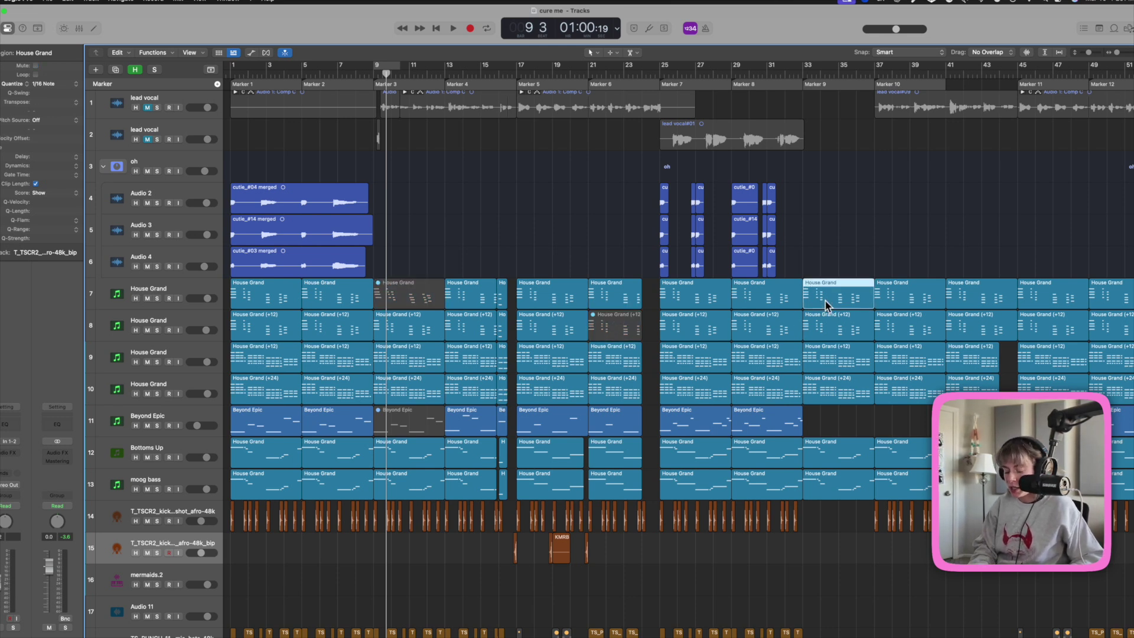
key("ctrl+m")
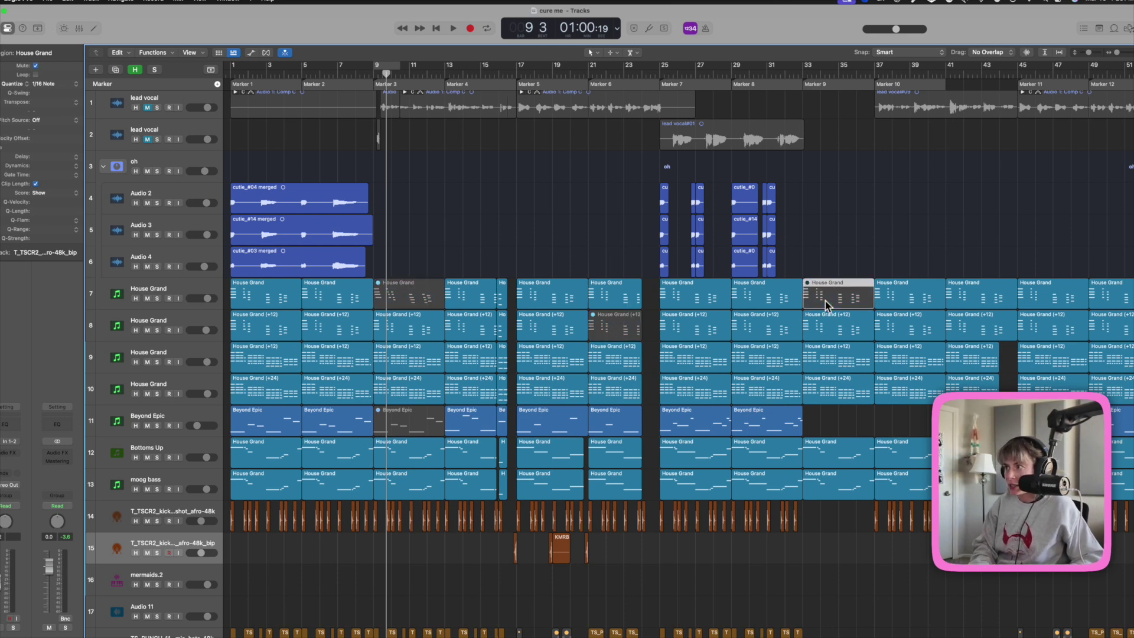
left_click(692, 397)
key("ctrl+m")
left_click(316, 356)
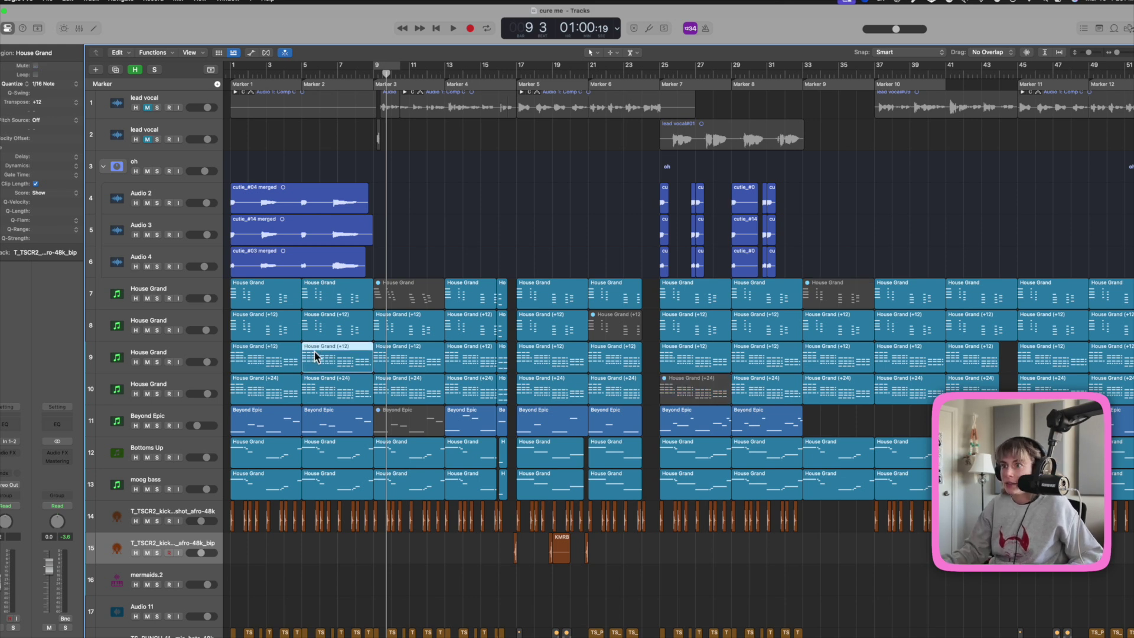
key("ctrl+m")
left_click(243, 299)
key("ctrl+m")
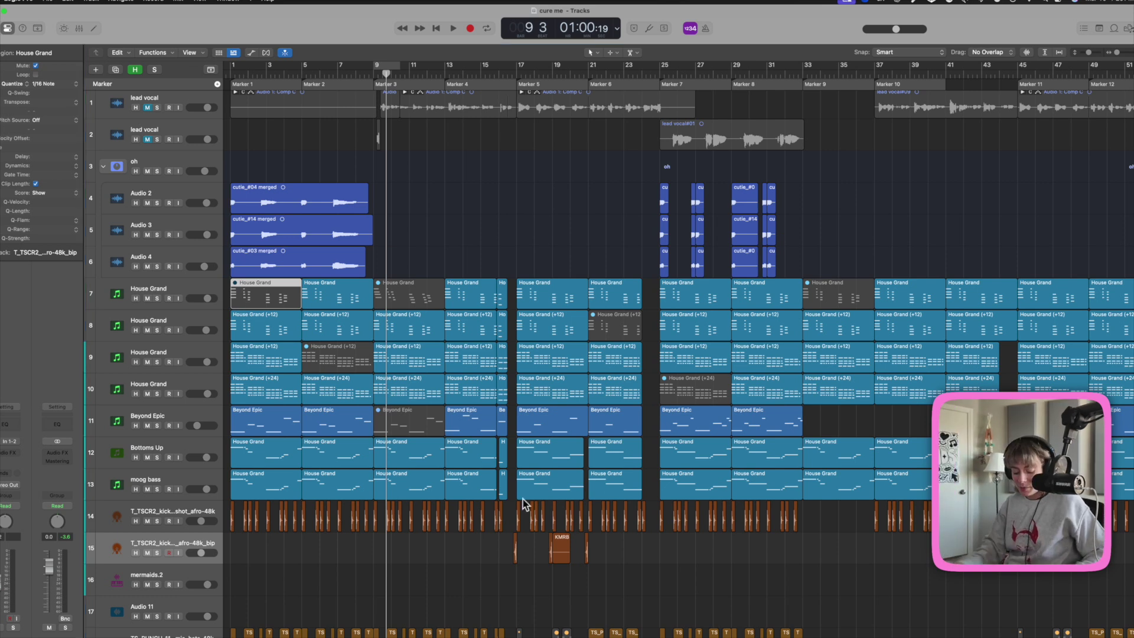
key("shift+m")
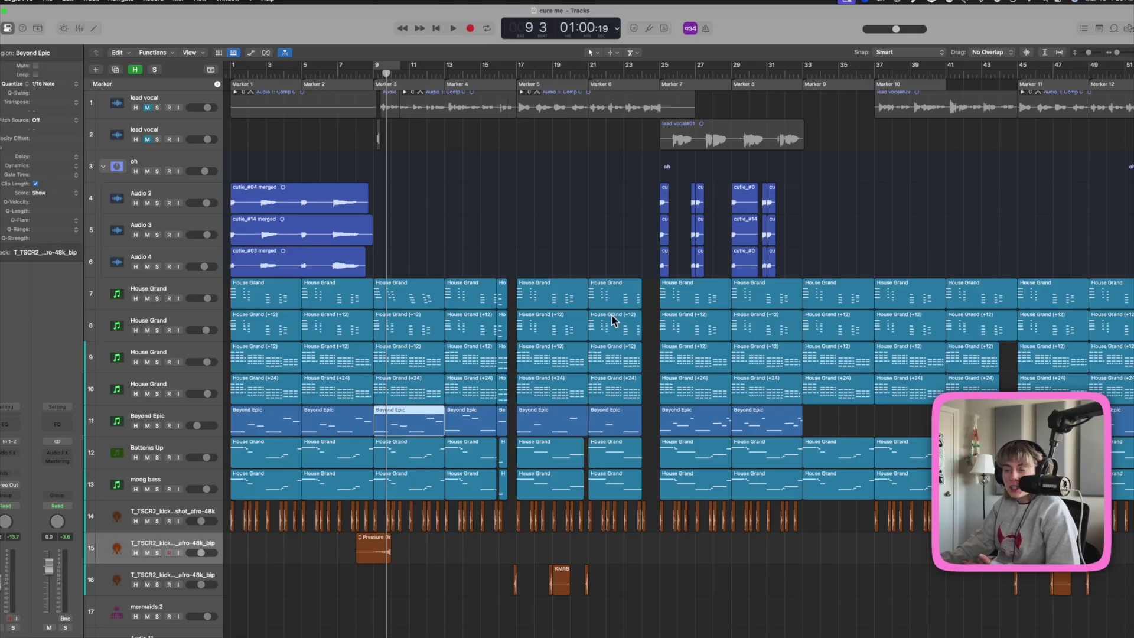
Select every region in the song and nudge the whole arrangement slightly earlier
left_click(827, 241)
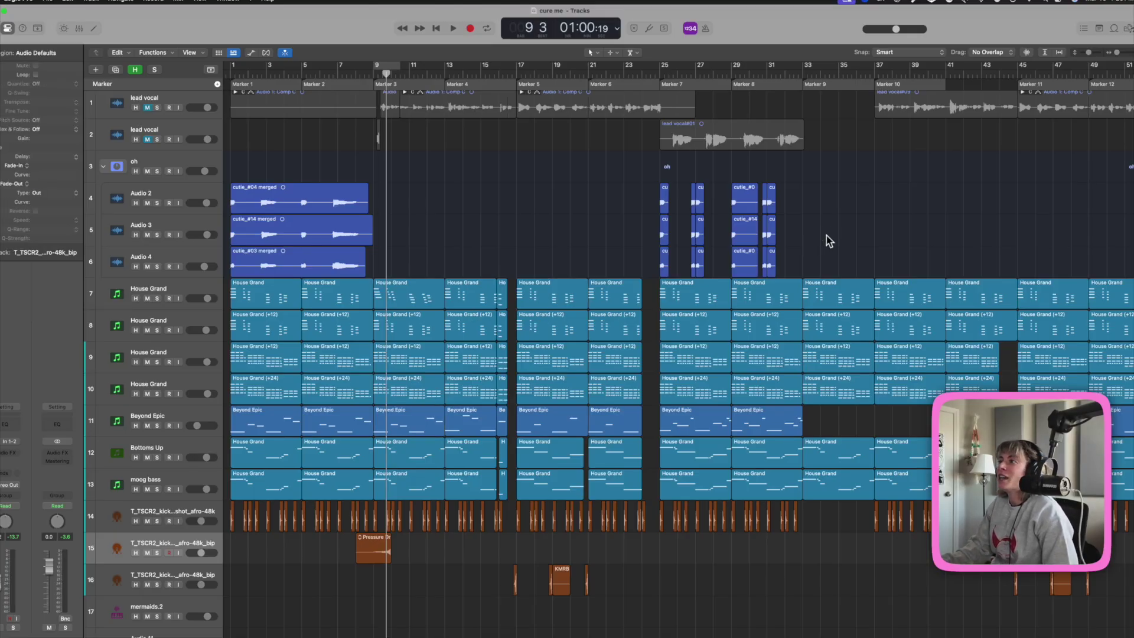
left_click_drag(817, 260, 652, 189)
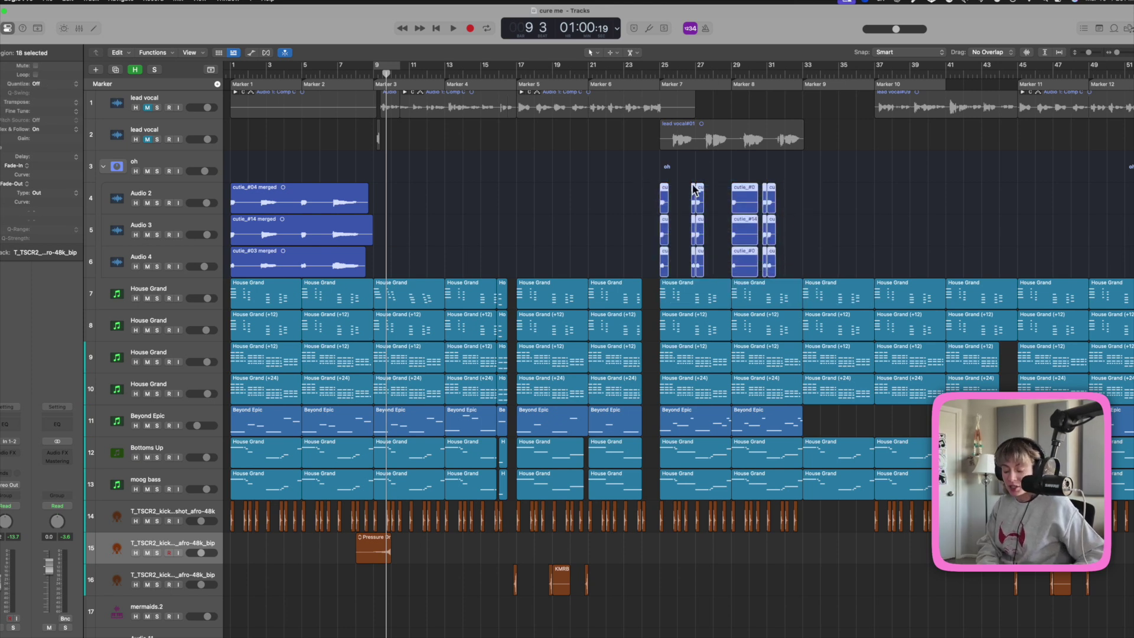
key("super+a")
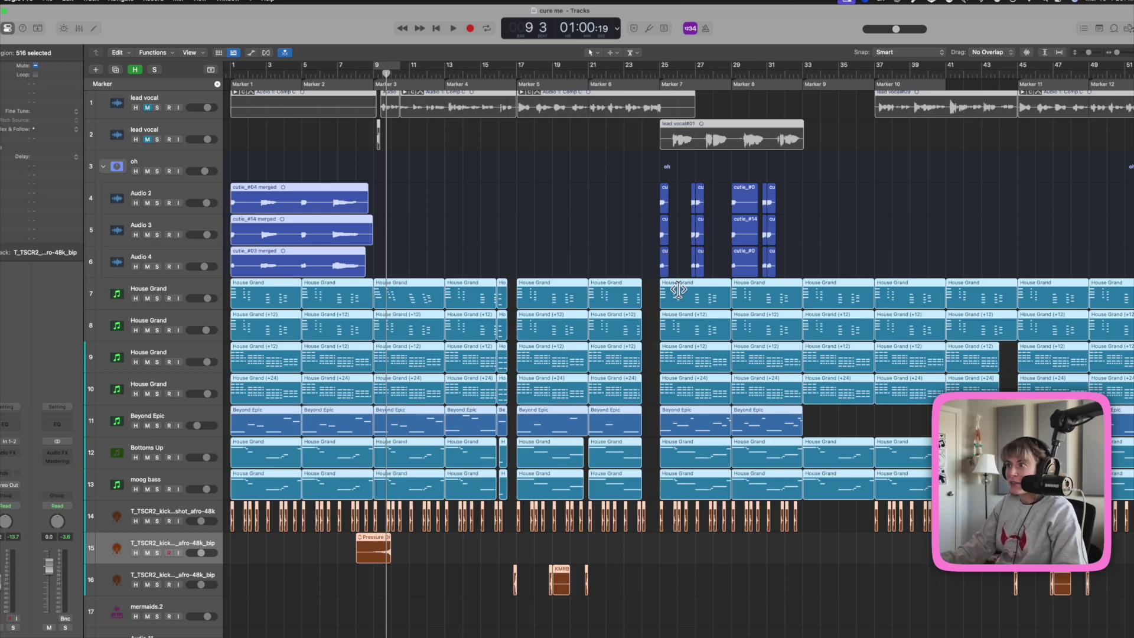
left_click_drag(678, 289, 664, 291)
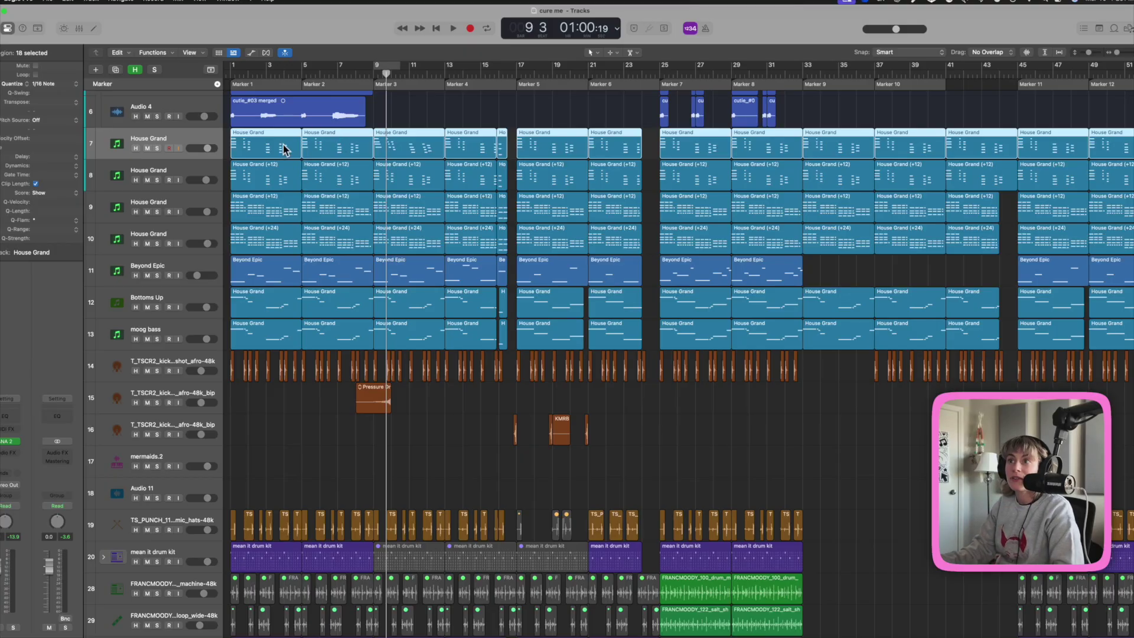
double_click(284, 147)
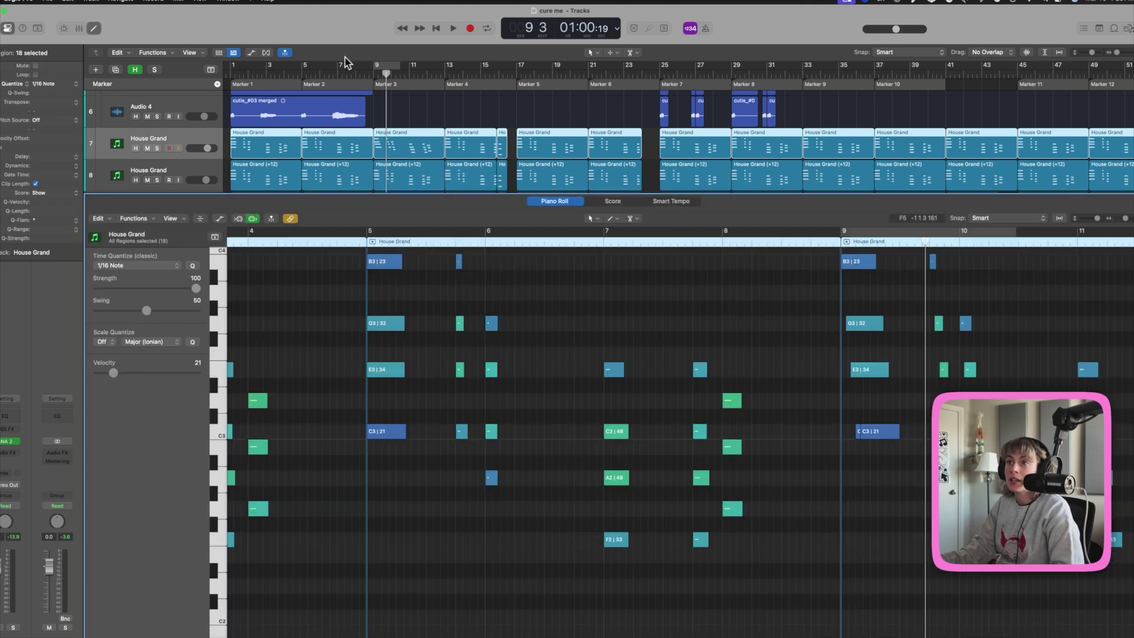
left_click(419, 115)
left_click(271, 152)
left_click(435, 313)
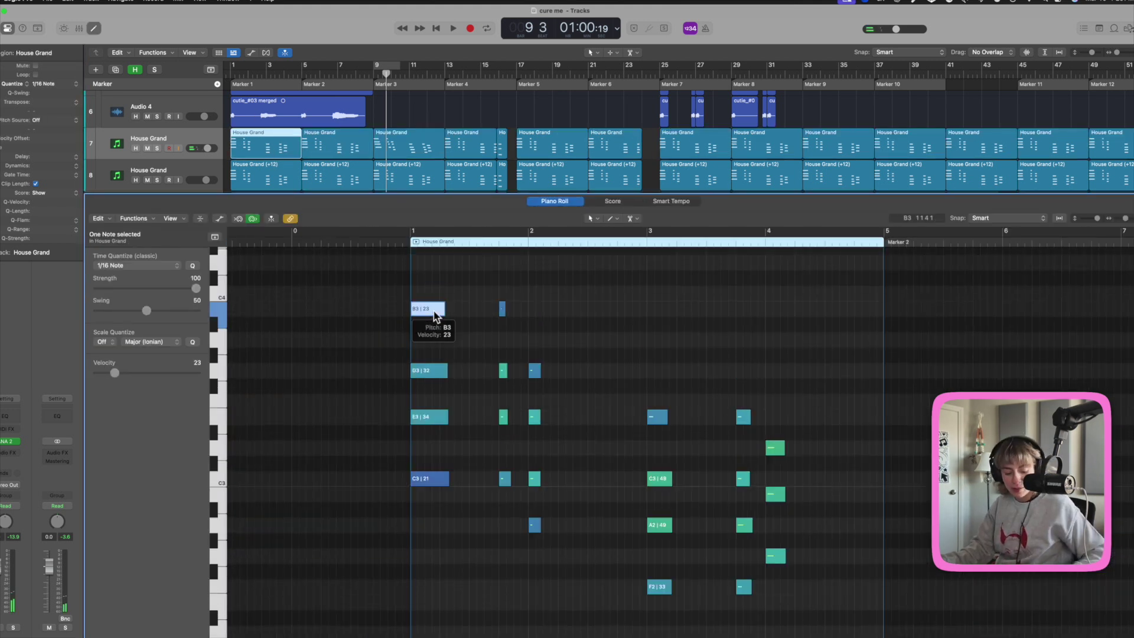
key("super+a")
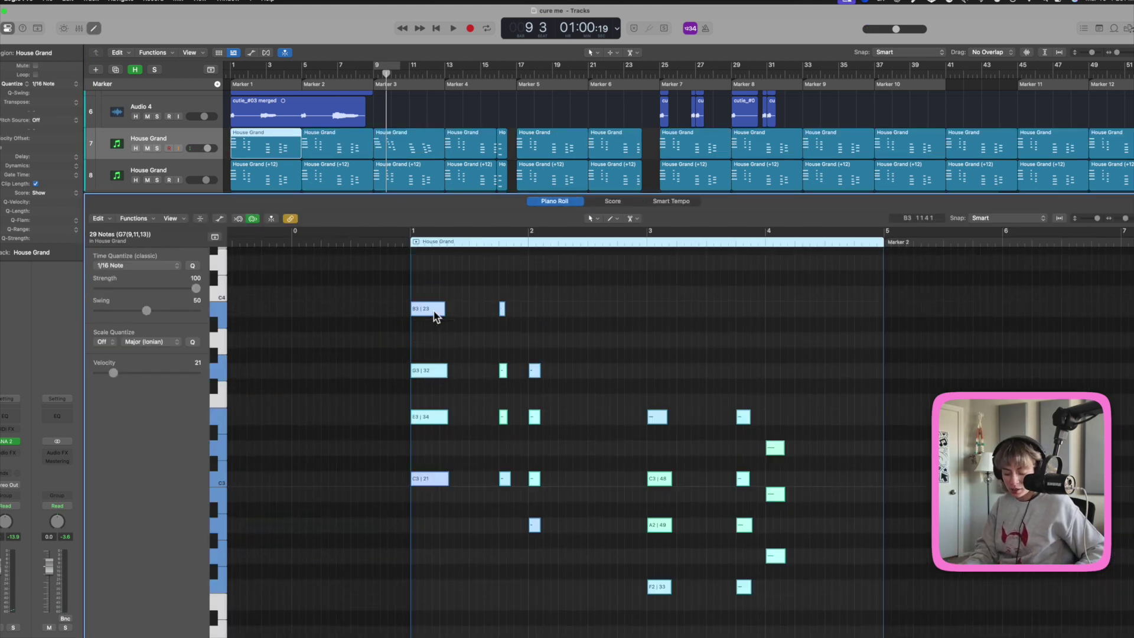
key("shift+Down")
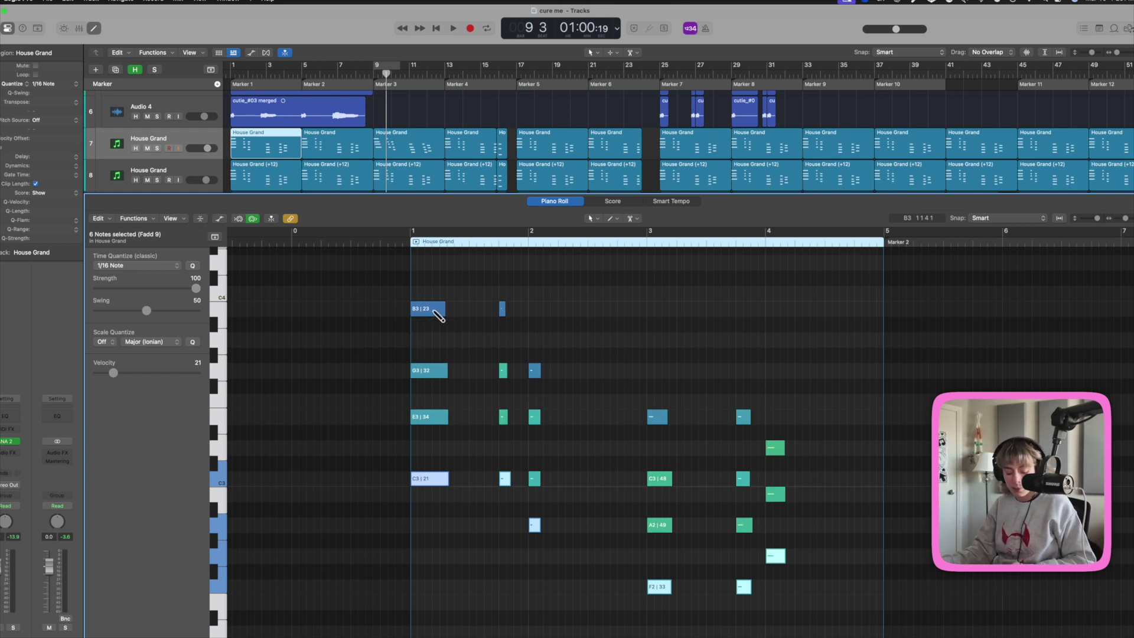
left_click(98, 29)
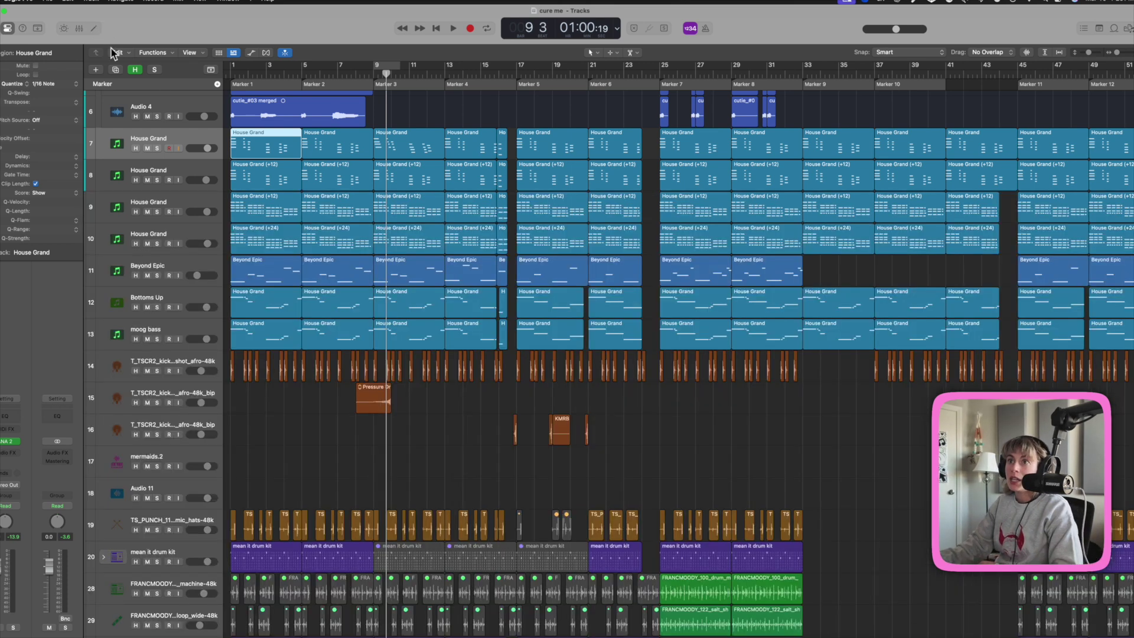
Add a new software instrument track holding a short note region
right_click(182, 138)
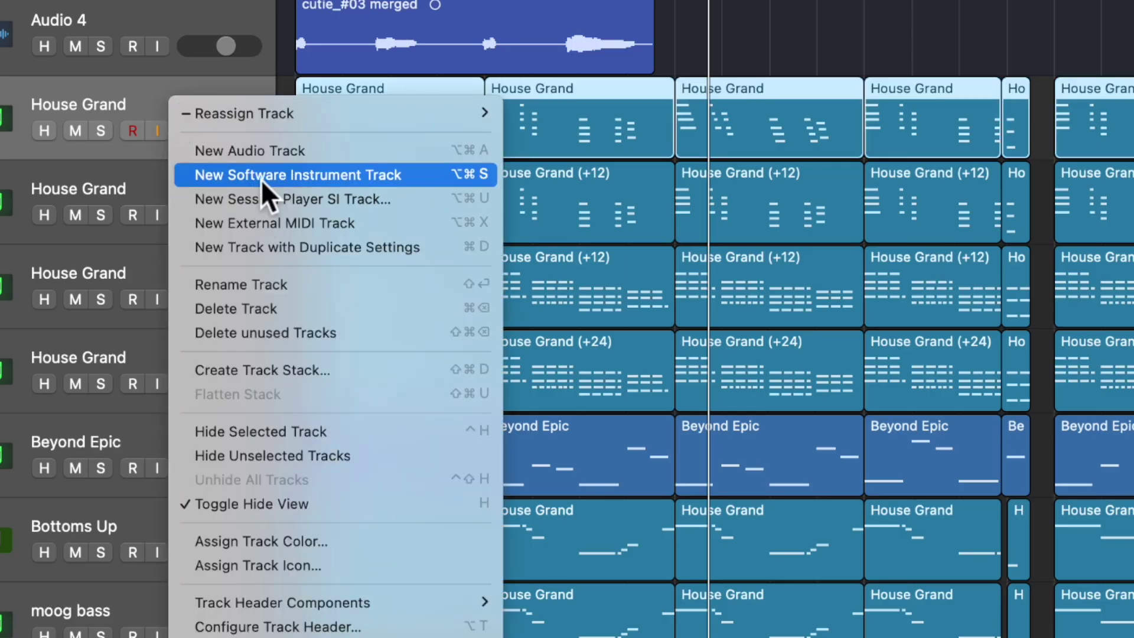
left_click(261, 181)
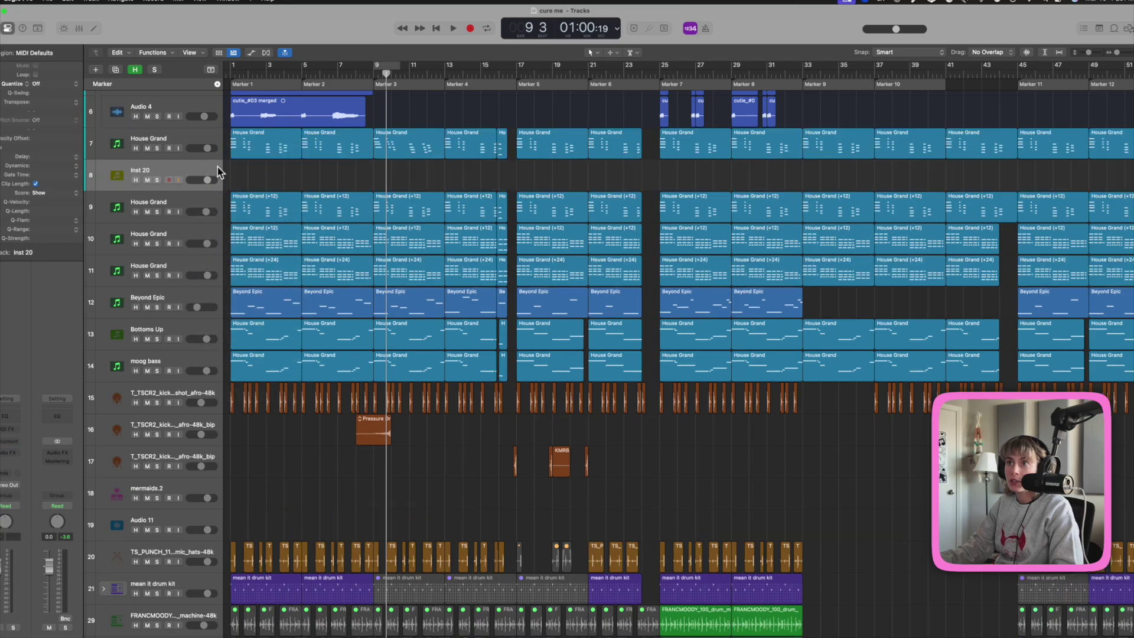
key("r")
key("space")
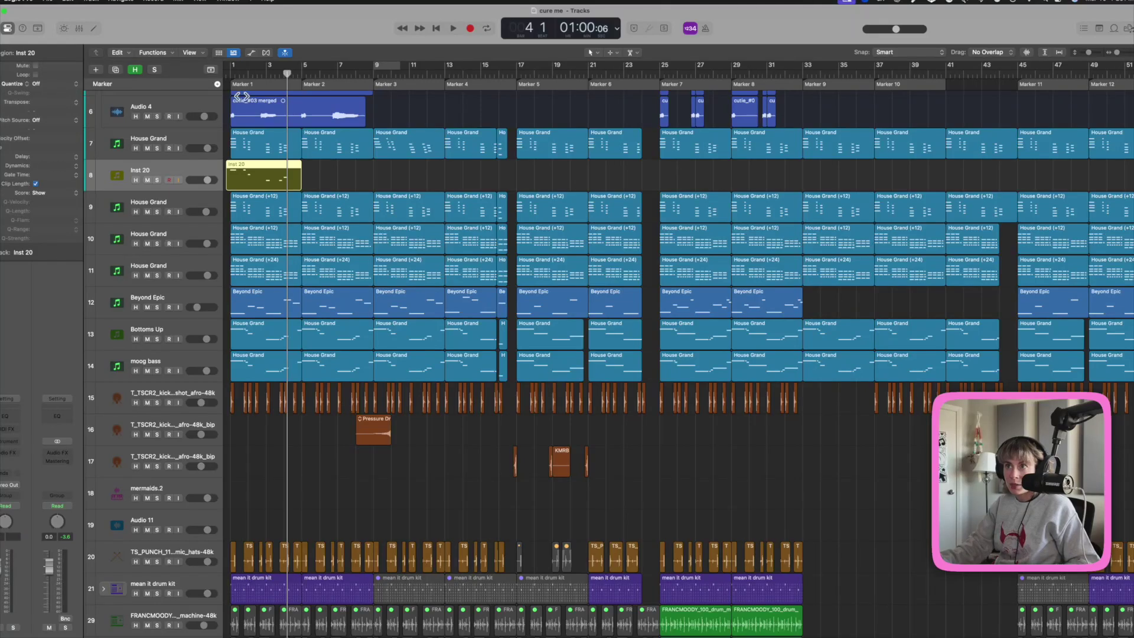
Open the region in the Piano Roll and move its selected notes down one octave
double_click(273, 182)
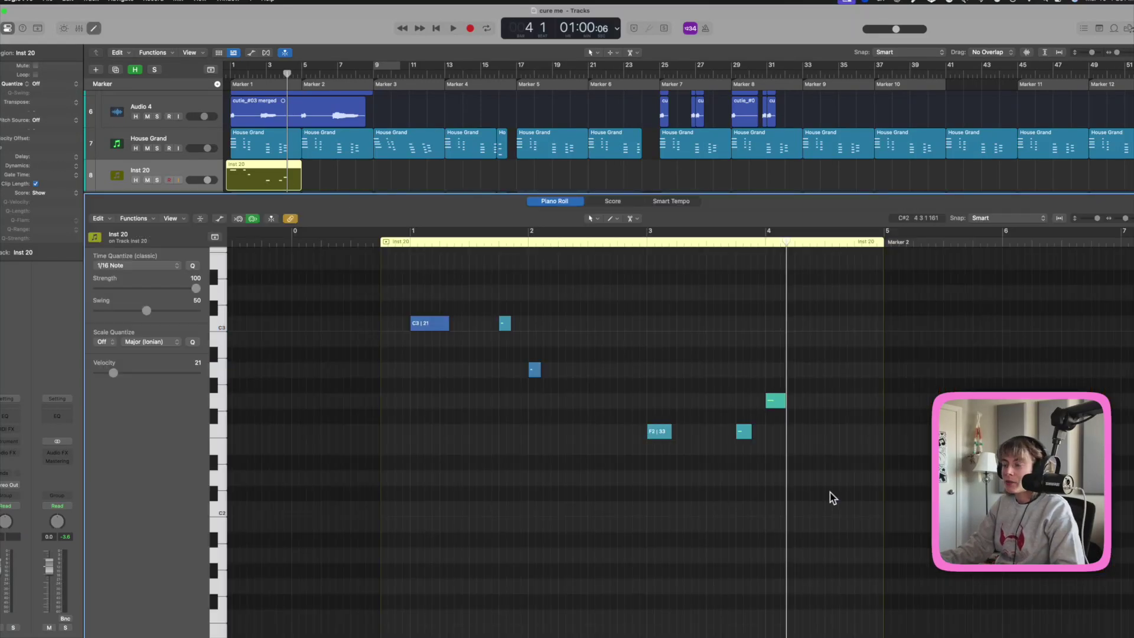
scroll(830, 496, "up", 10)
scroll(476, 466, "down", 8)
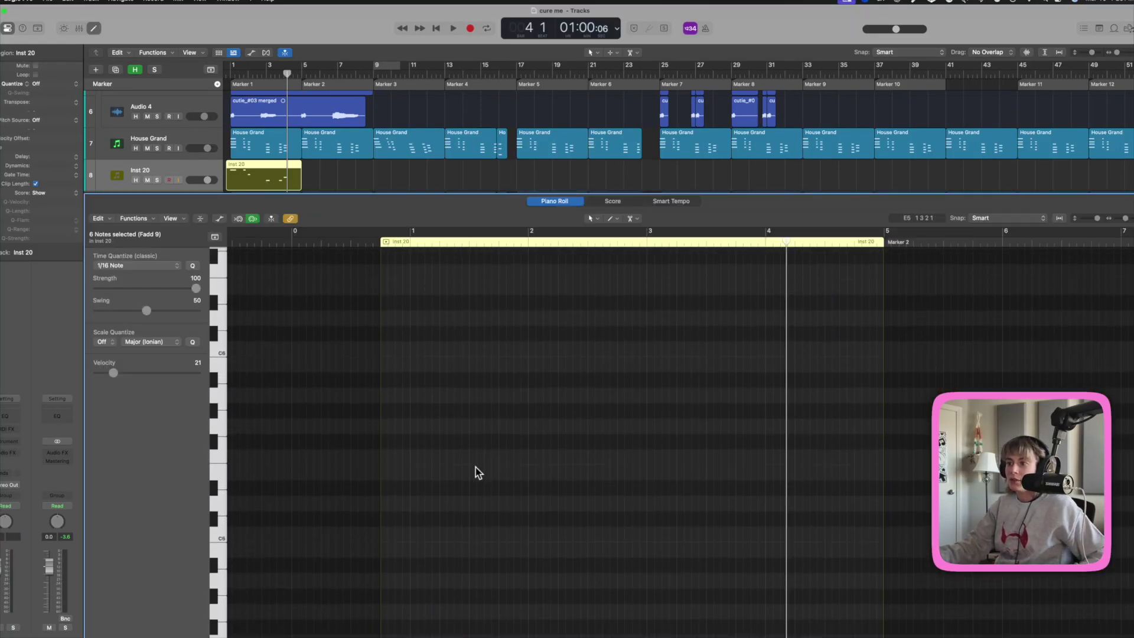
scroll(477, 472, "down", 1)
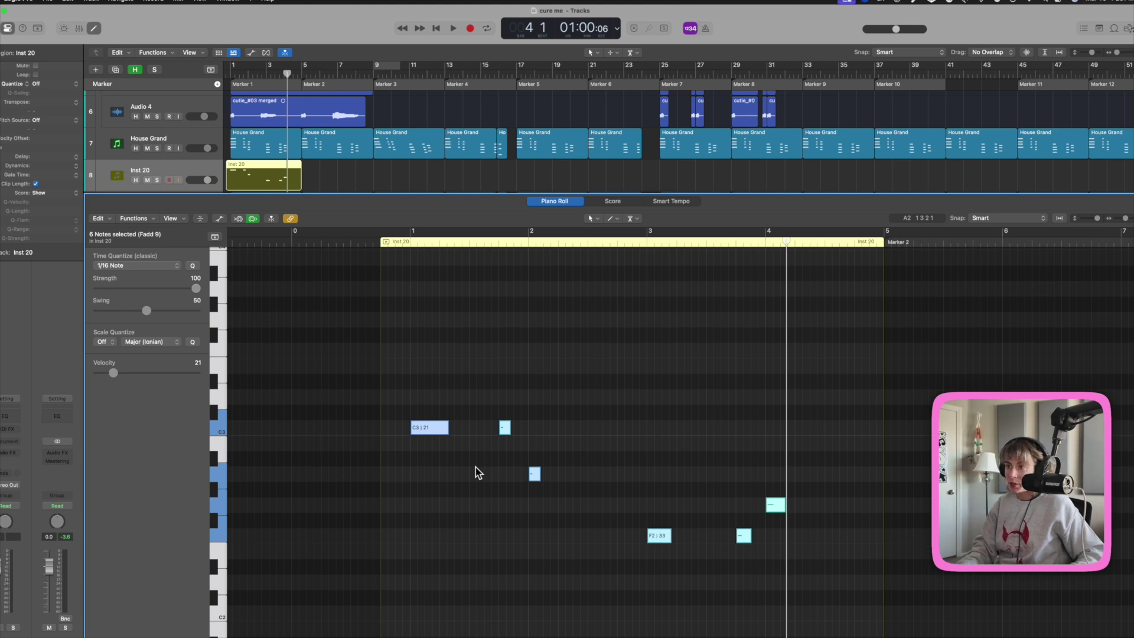
key("alt+shift+Down")
scroll(430, 442, "down", 5)
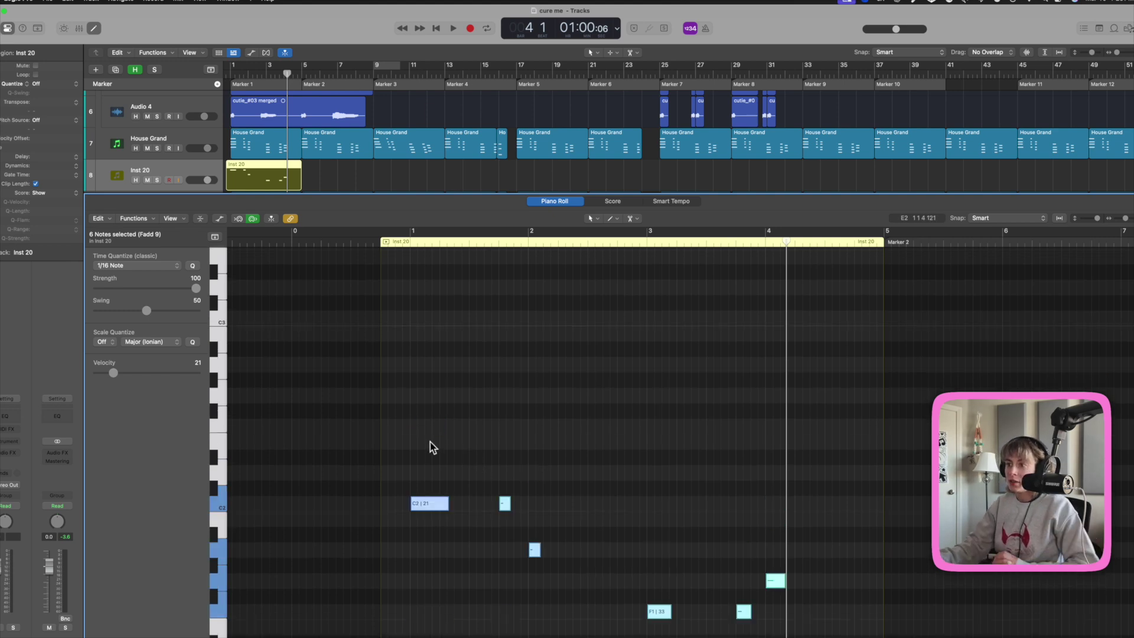
Load Sculpture on the Inst 20 track with the 01 Modeled Bass > Tight Bass preset
left_click(16, 446)
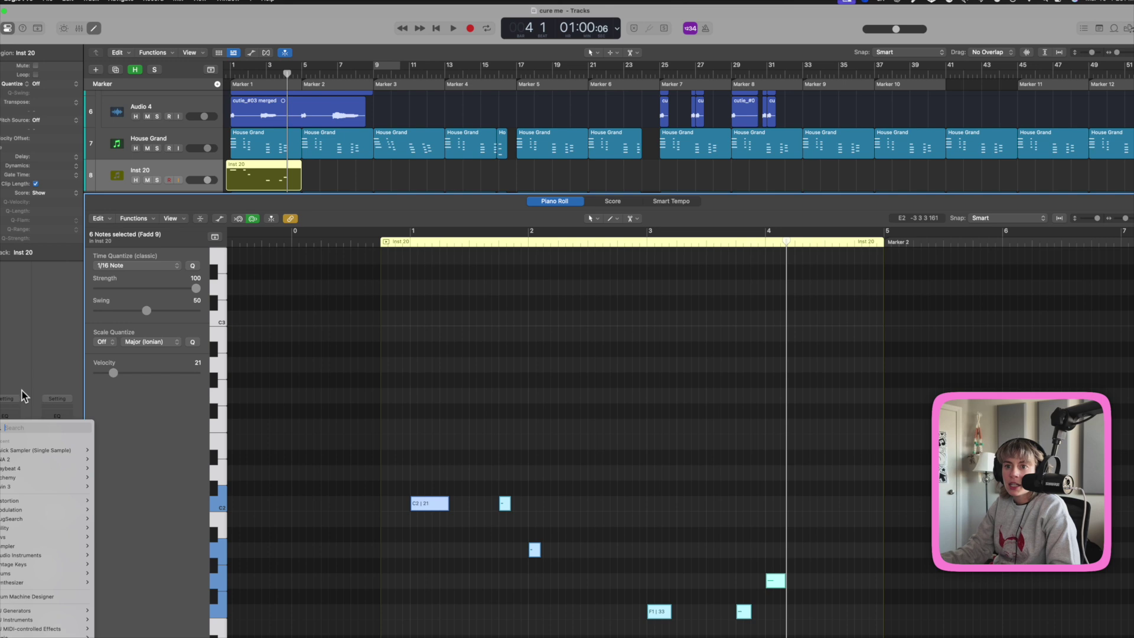
type("sc")
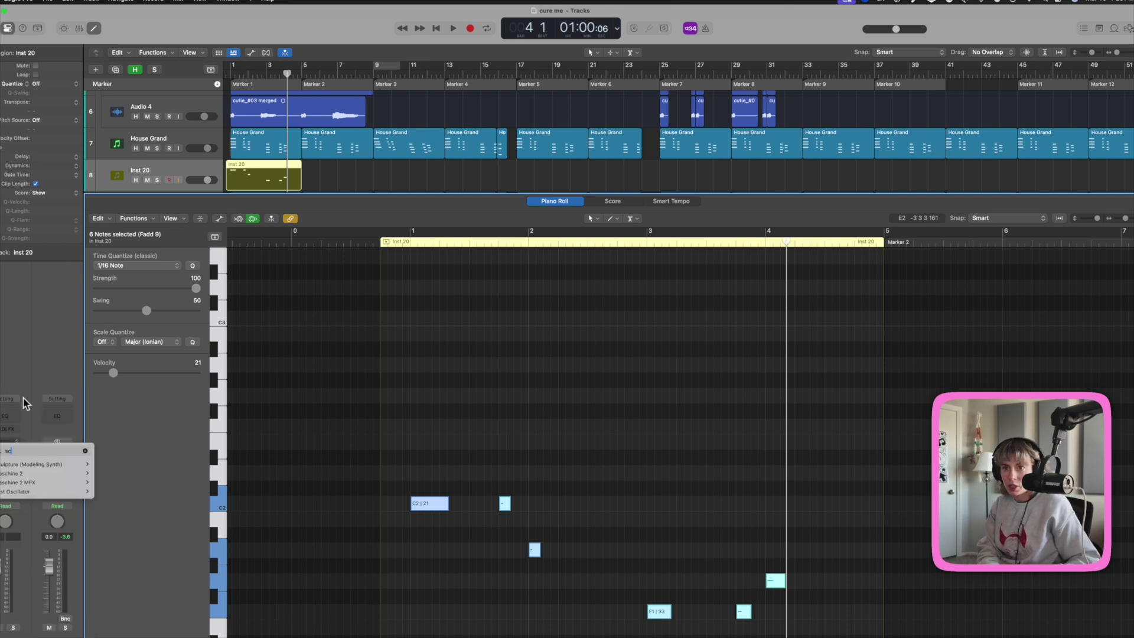
key("Escape")
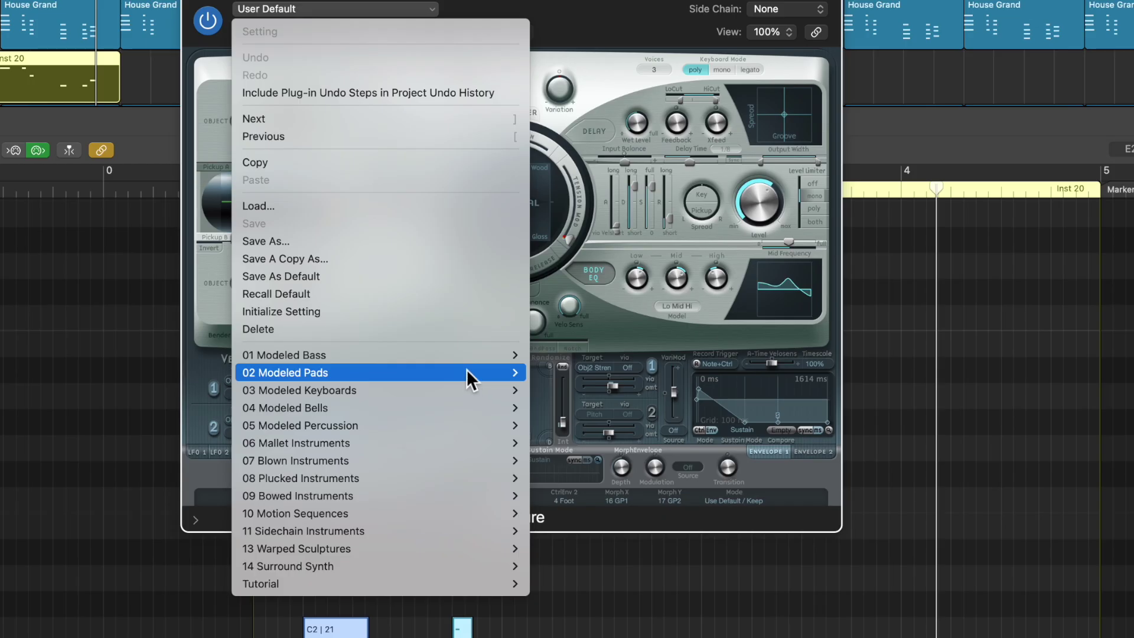
mouse_move(467, 357)
left_click(619, 586)
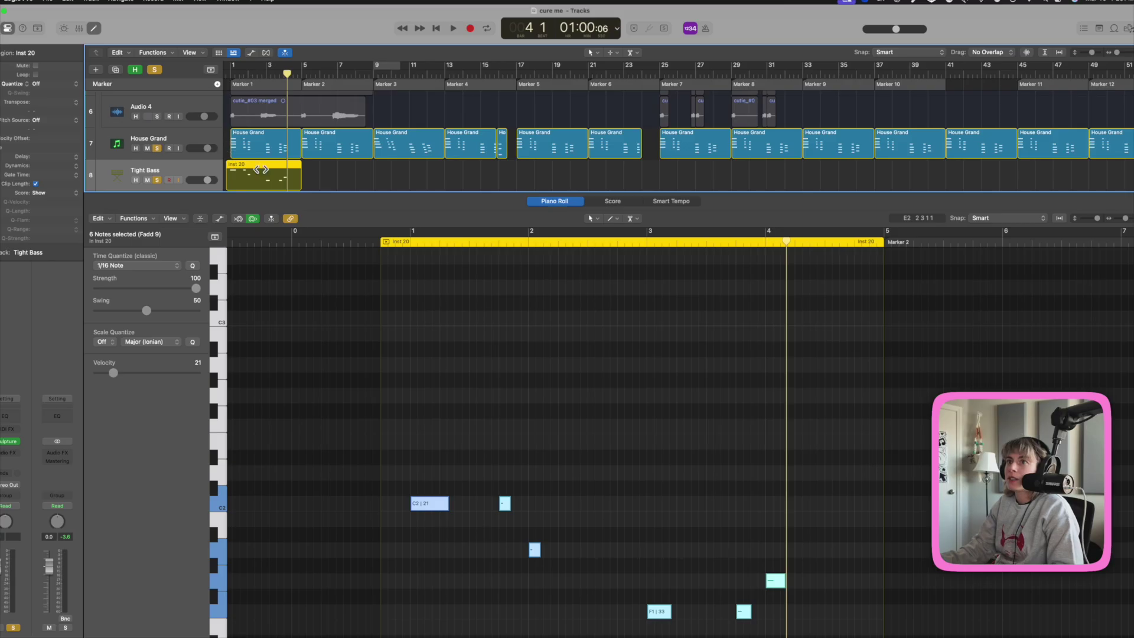
Play back the new Tight Bass part, then stop playback
key("space")
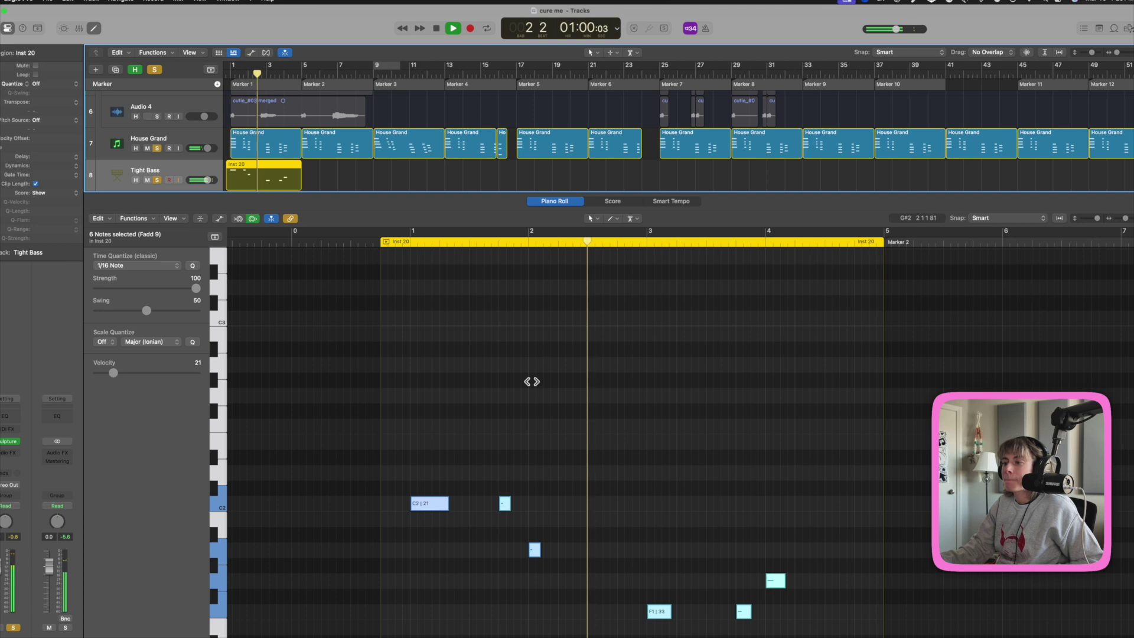
scroll(542, 473, "down", 3)
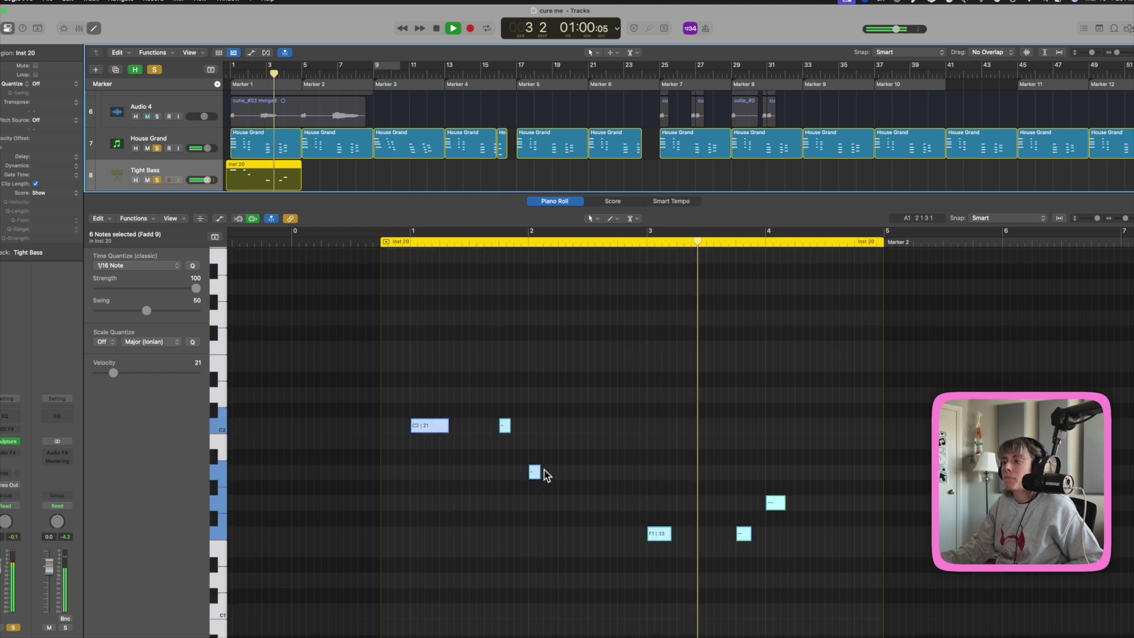
key("space")
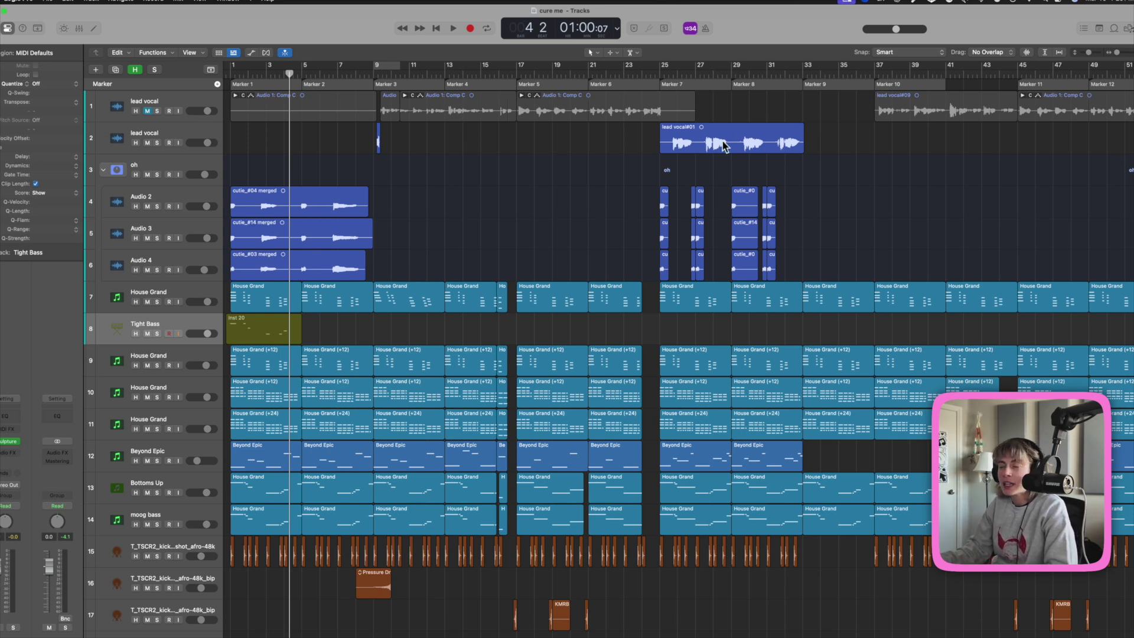
Move lead vocal#01's anchor to a later point in its source audio file
double_click(723, 145)
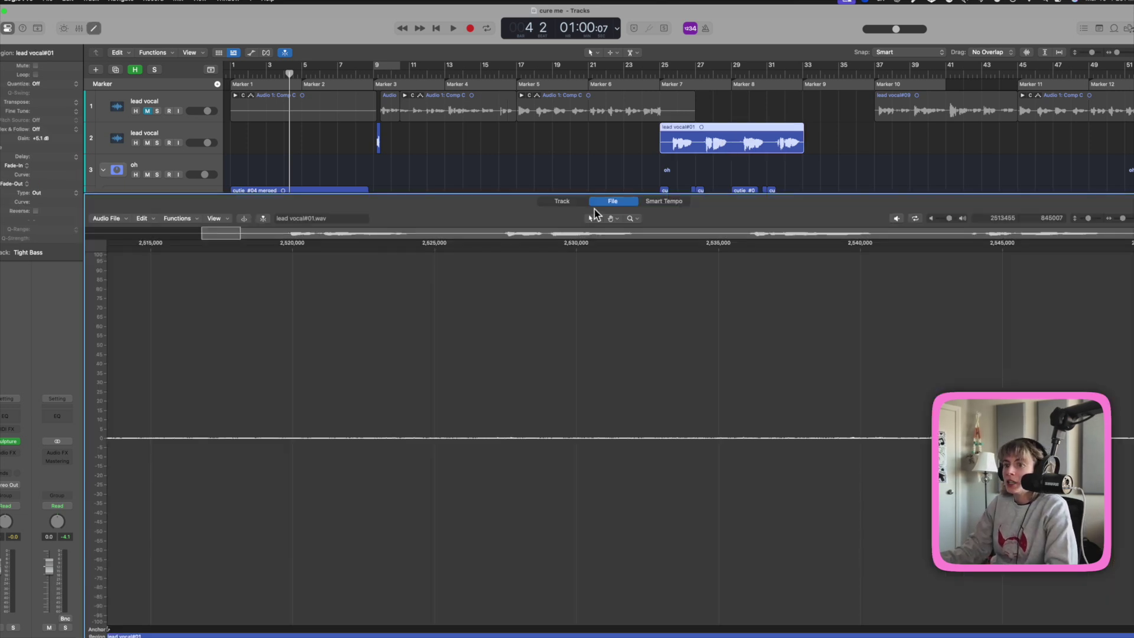
left_click(583, 204)
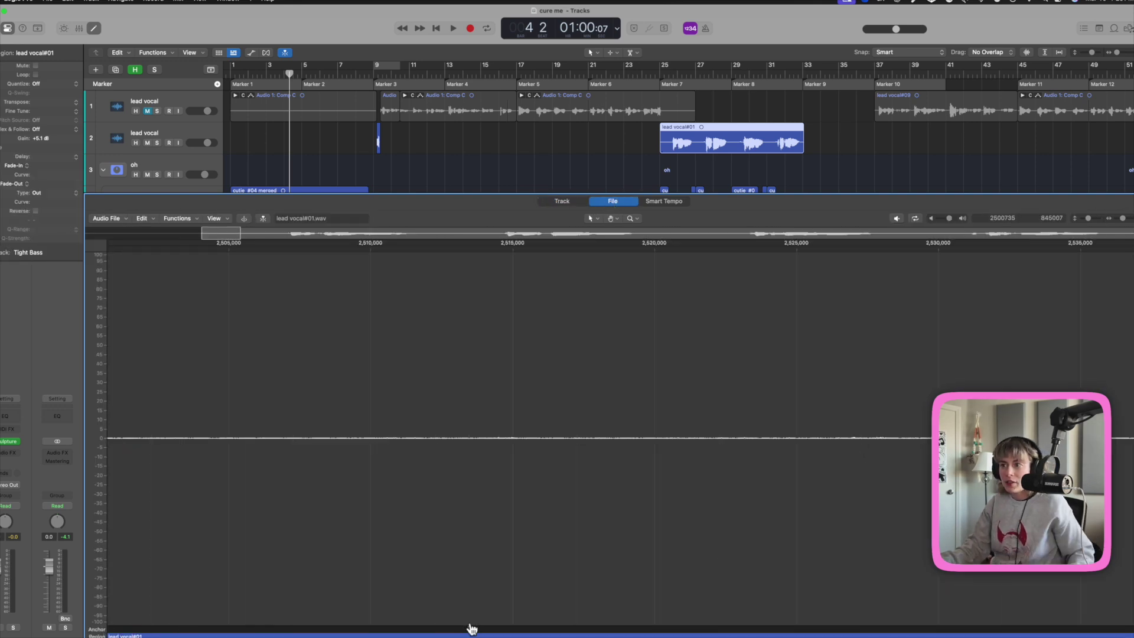
scroll(469, 624, "down", 5)
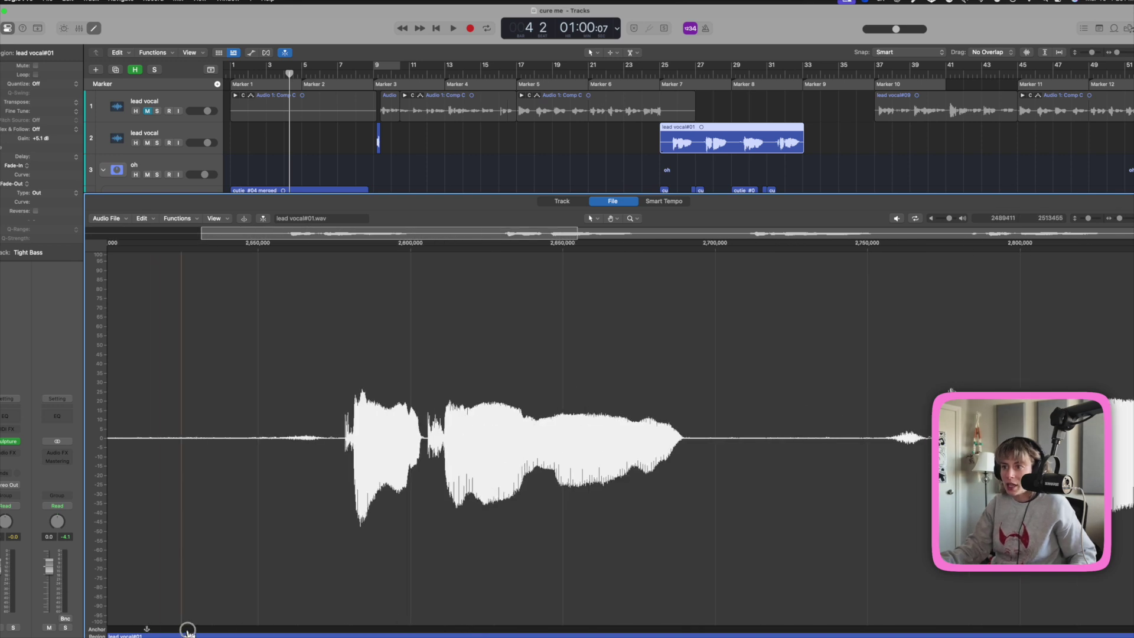
left_click(429, 592)
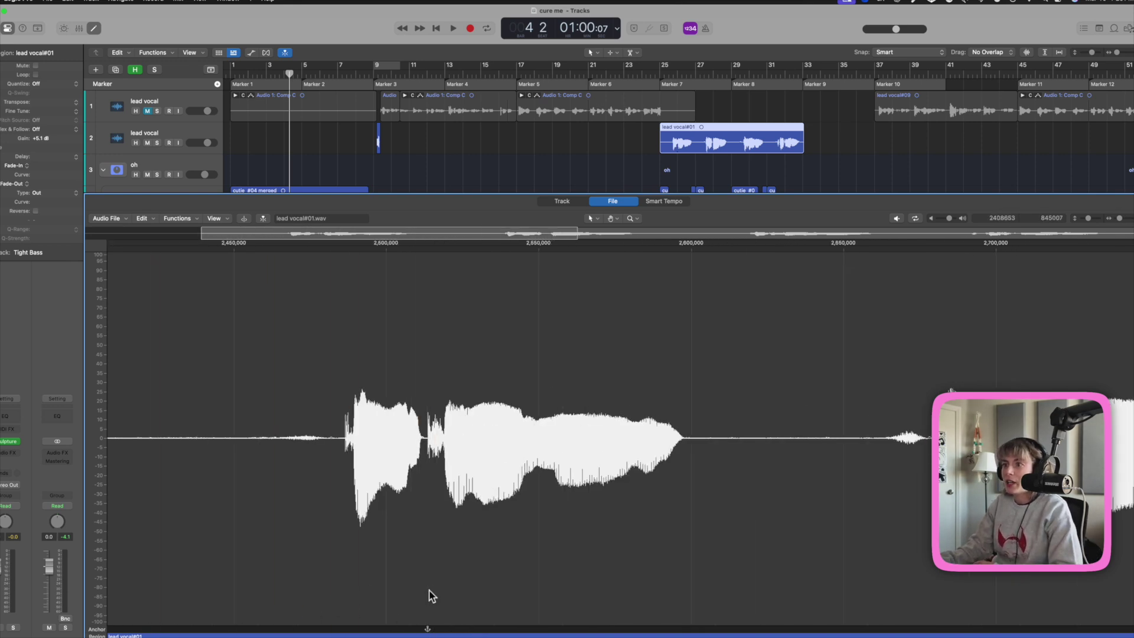
left_click(100, 28)
Set the playhead to bar 5 and reposition the lead vocal#01 region along the timeline
left_click_drag(289, 78, 306, 76)
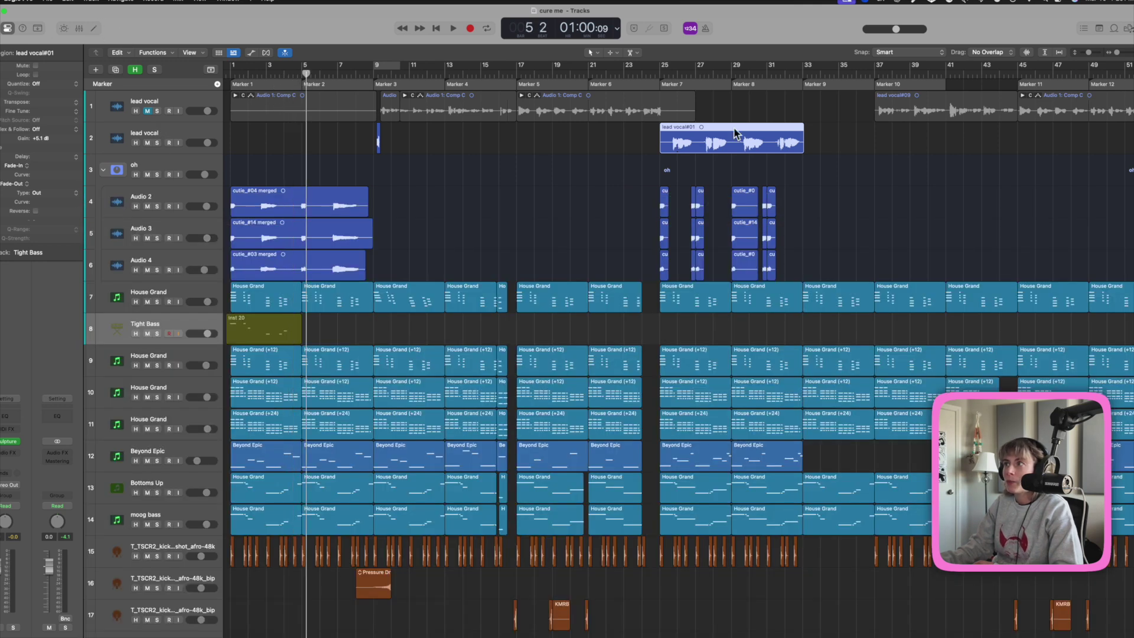
left_click_drag(741, 144, 725, 141)
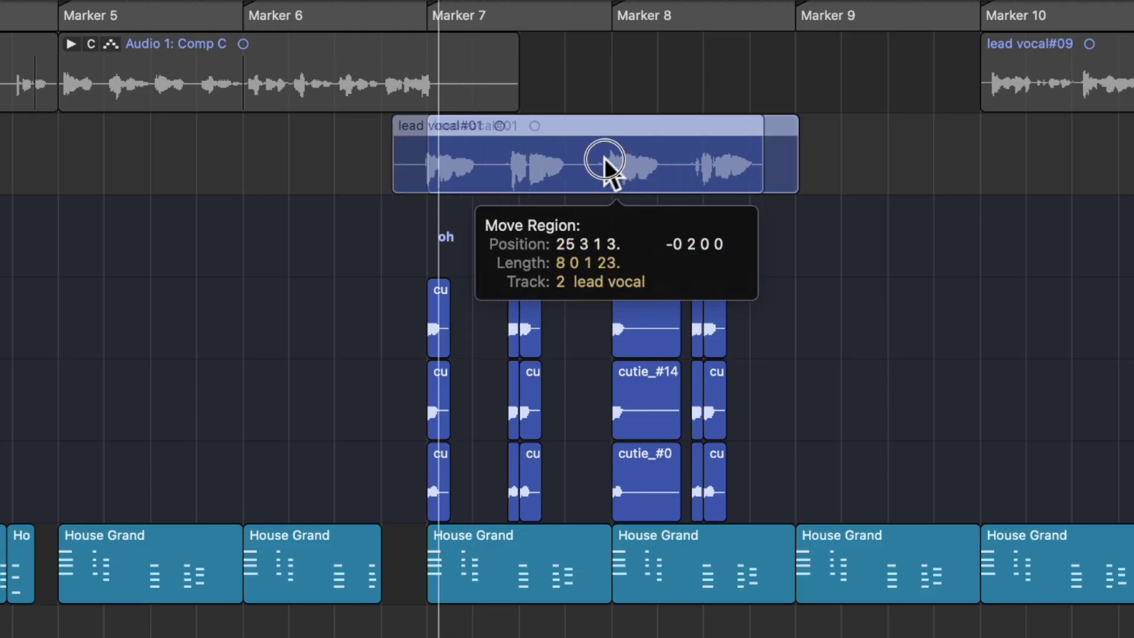
left_click_drag(592, 160, 595, 172)
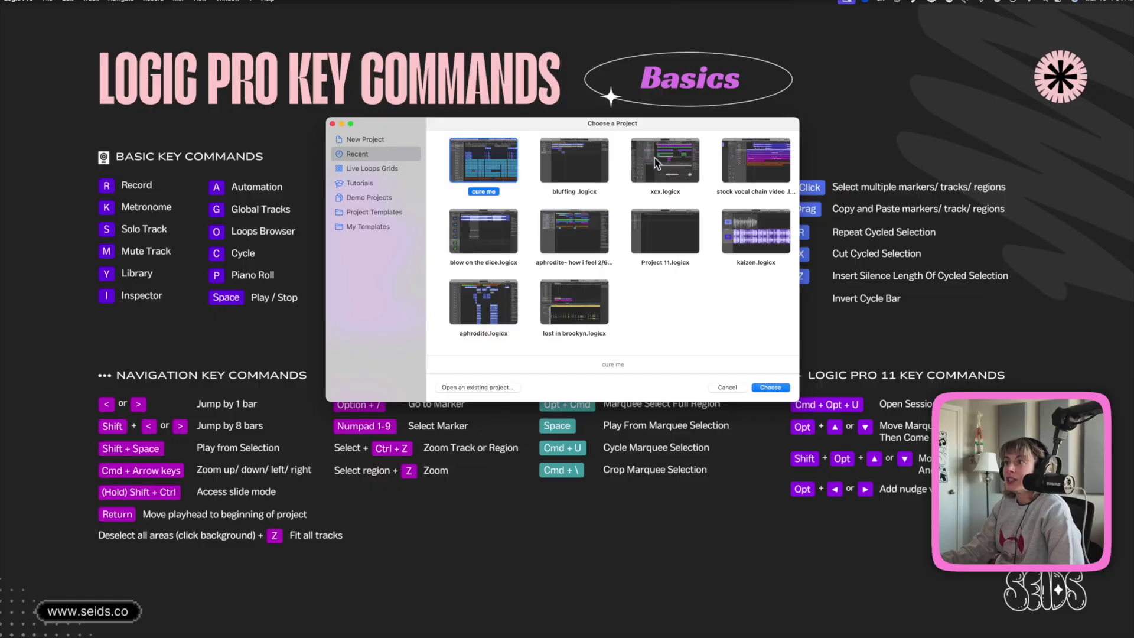
Start a new Empty Project with its Details settings shown
left_click(365, 140)
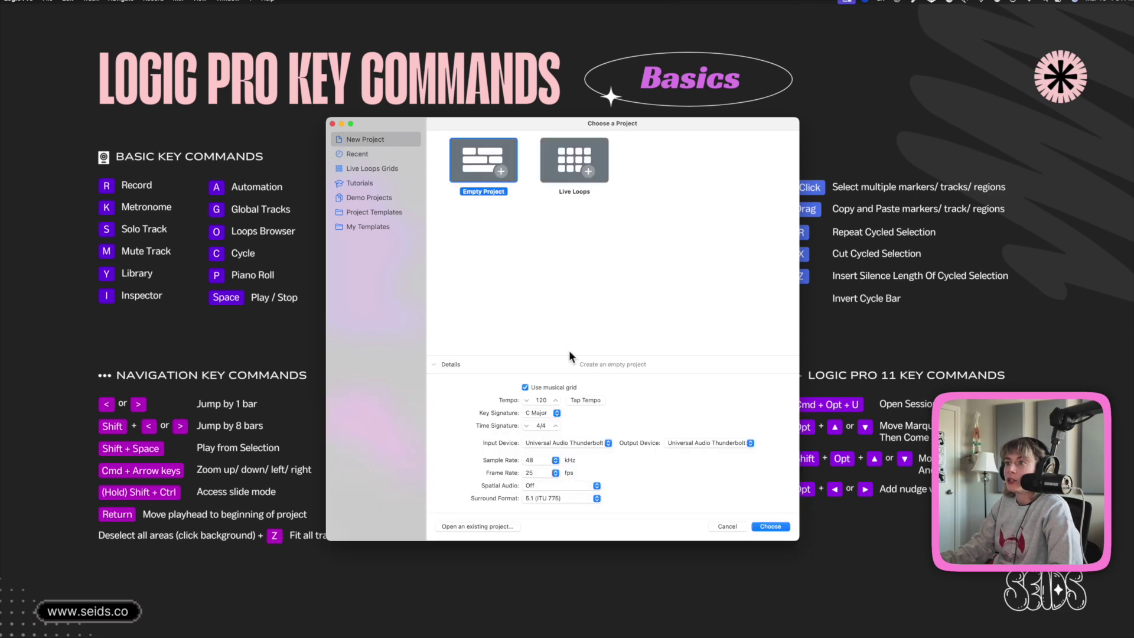
left_click(435, 365)
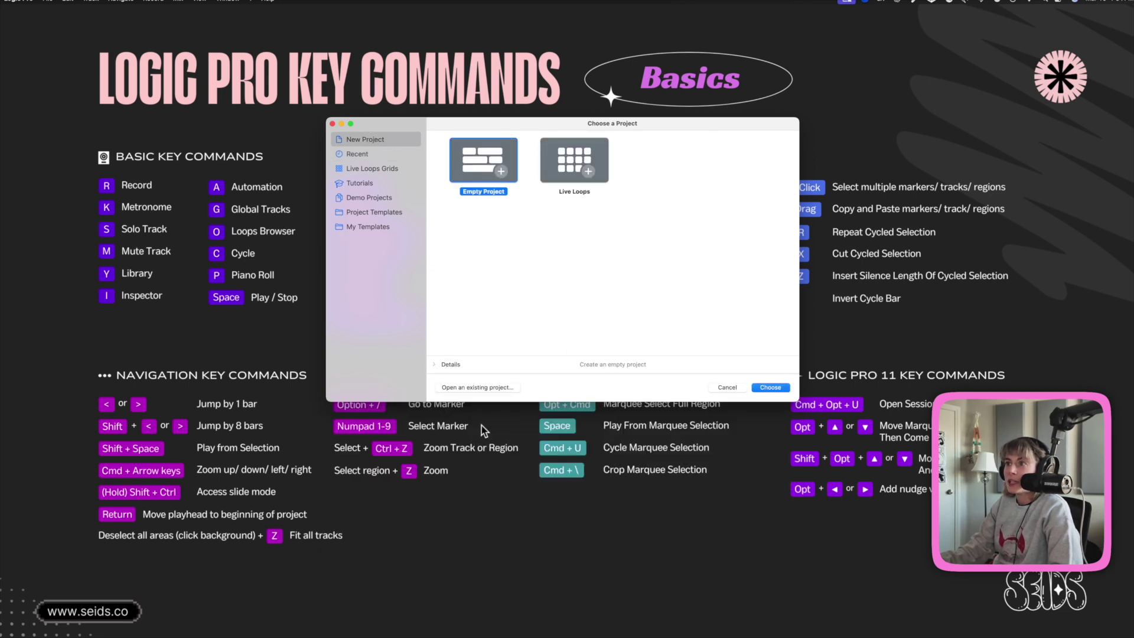
left_click(434, 365)
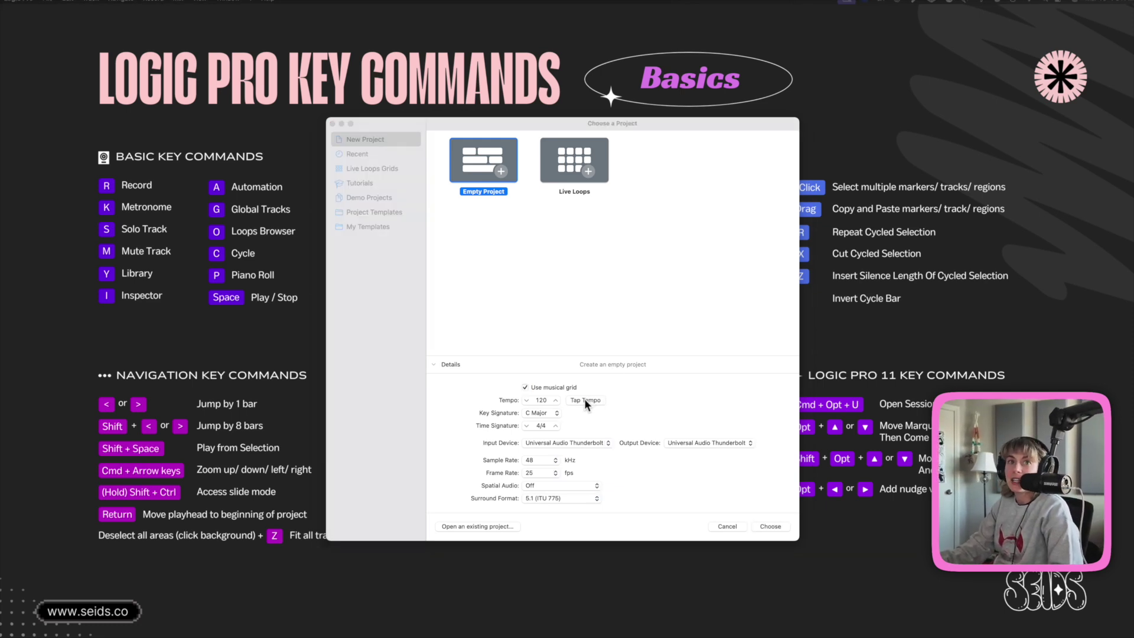
Tap in the song's tempo with Tap Tempo and refine it, then create the project
left_click(585, 401)
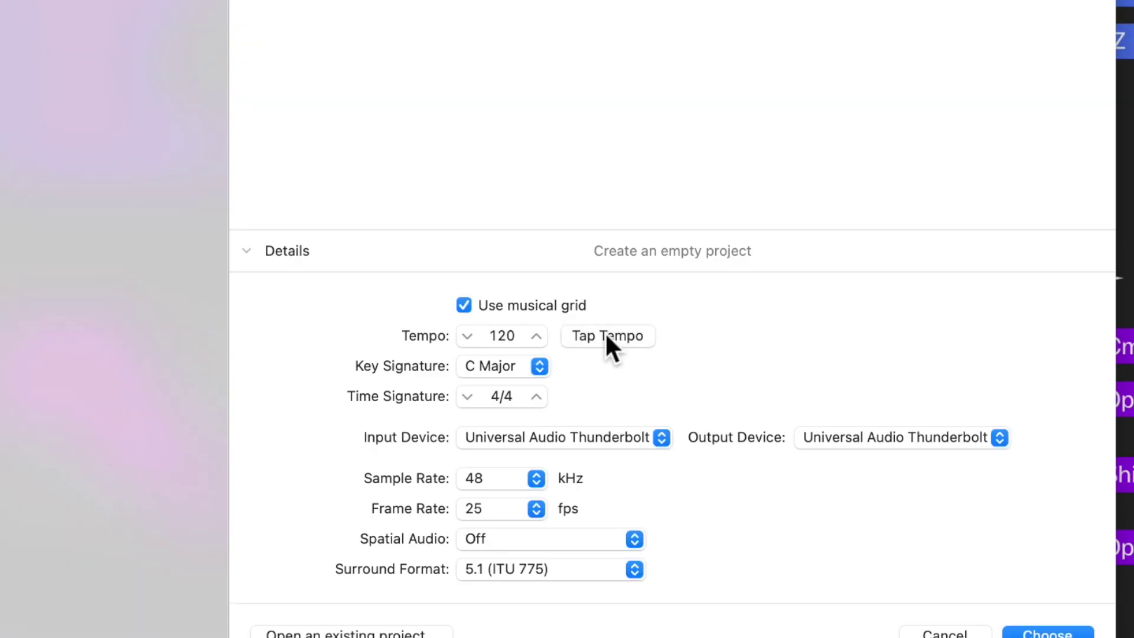
left_click(585, 401)
left_click(585, 402)
left_click(605, 336)
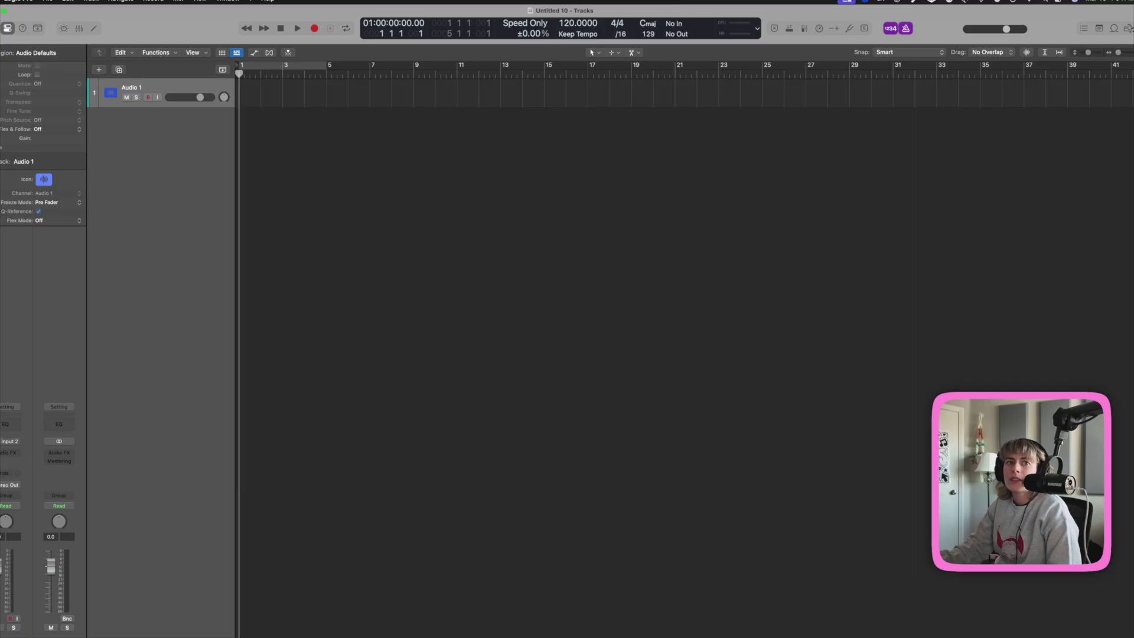
Add the tell me you love me demo audio at bar 3 and play it from bar 21
left_click_drag(236, 200, 282, 92)
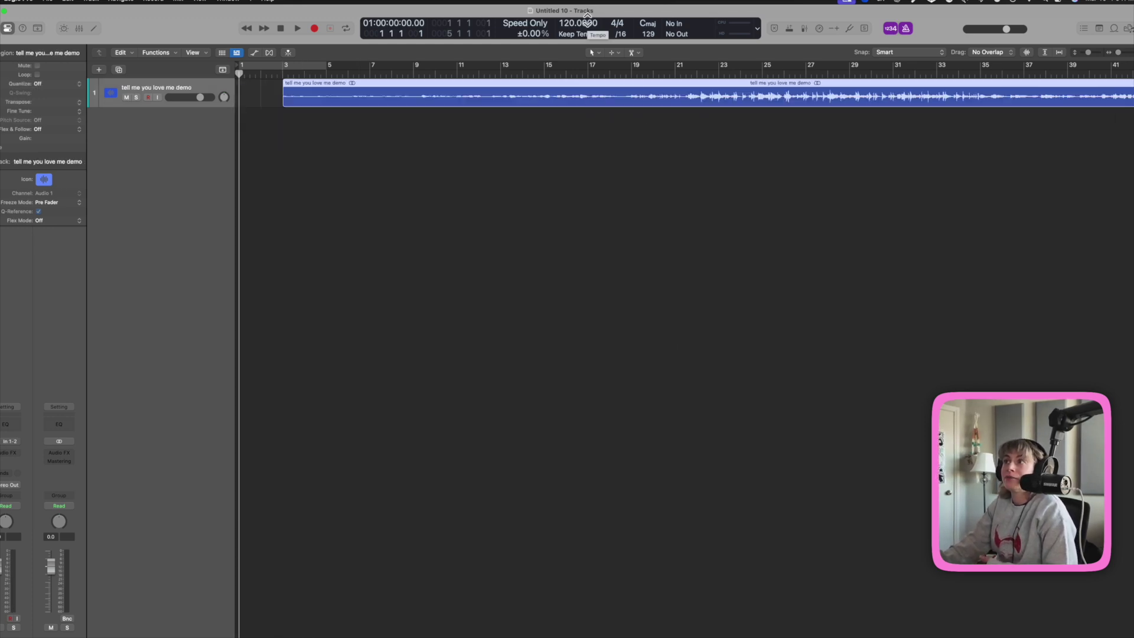
left_click(289, 72)
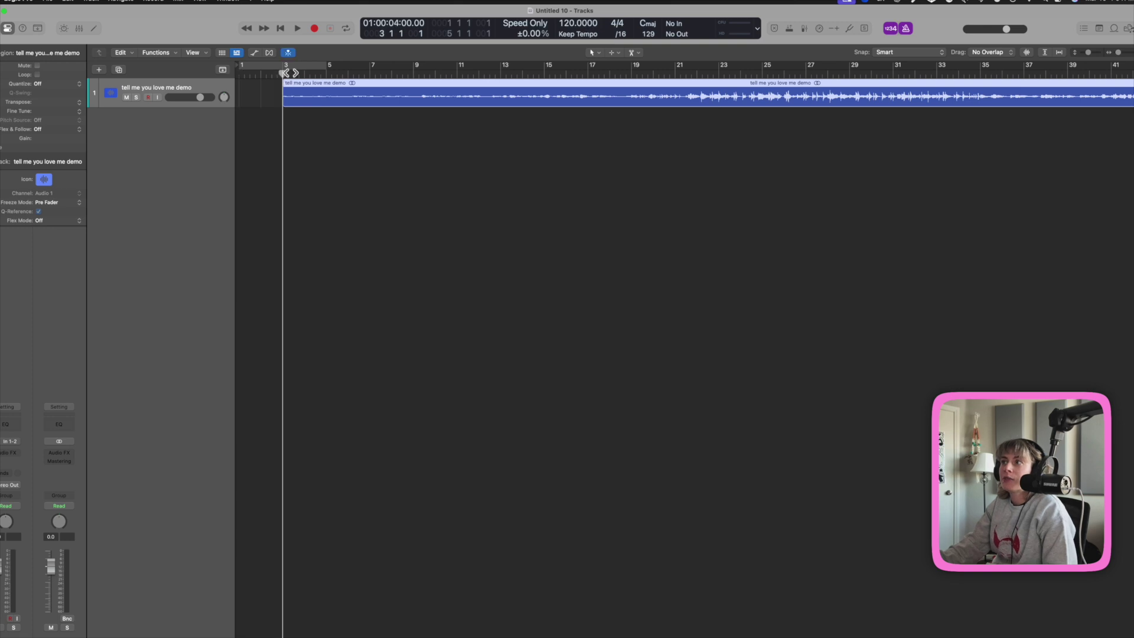
left_click(676, 70)
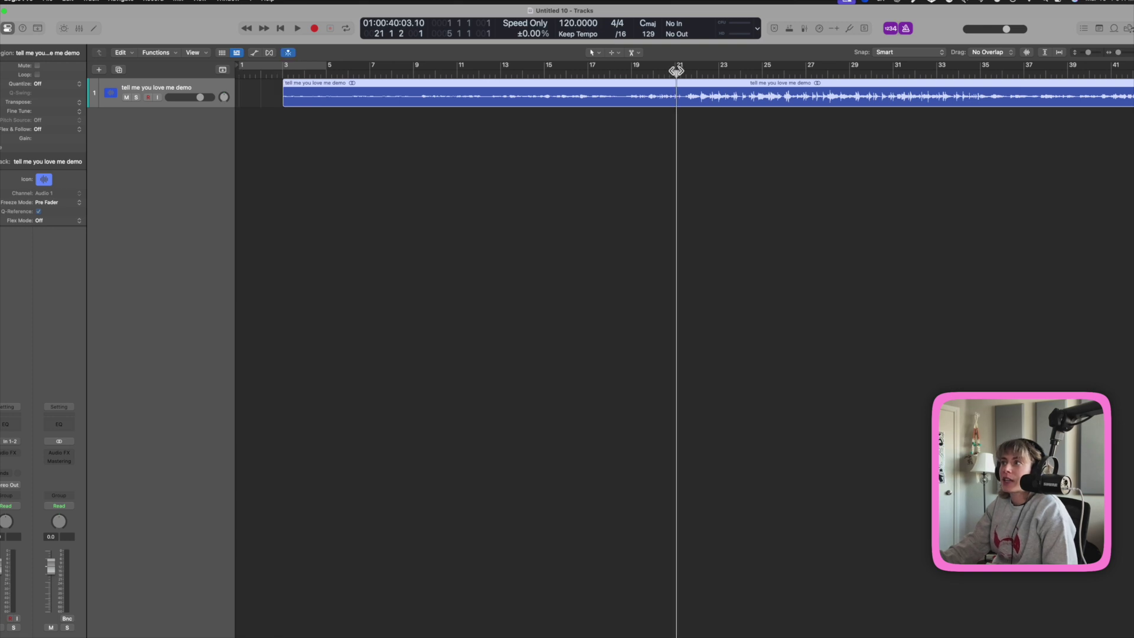
left_click(298, 28)
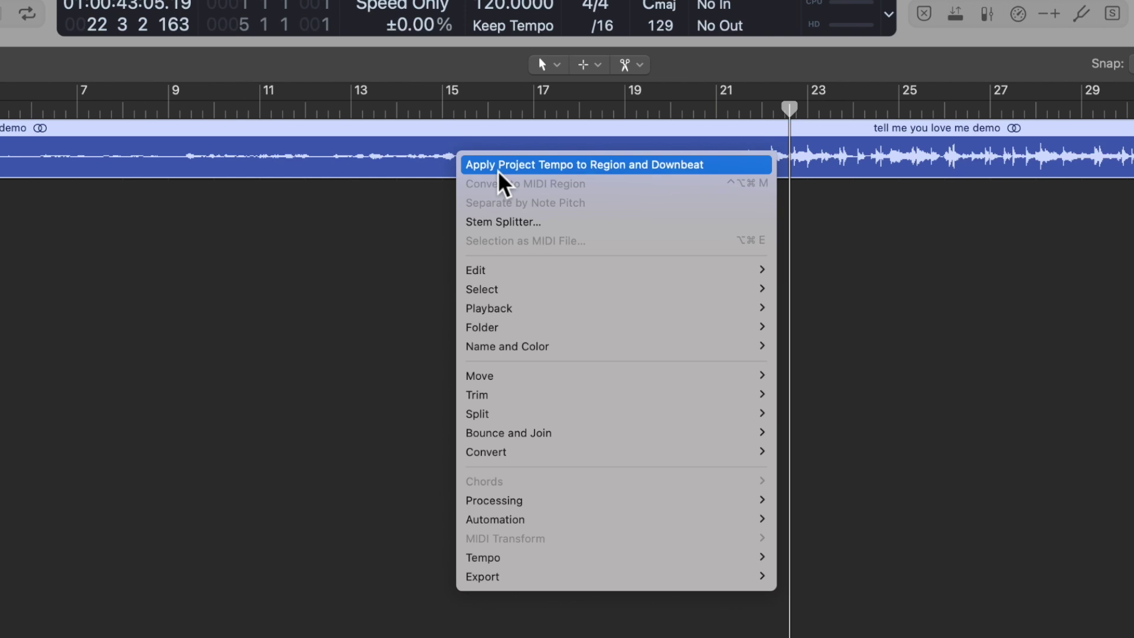
Conform the demo to the project tempo, play it from its start, then jump to bar 14
left_click(499, 172)
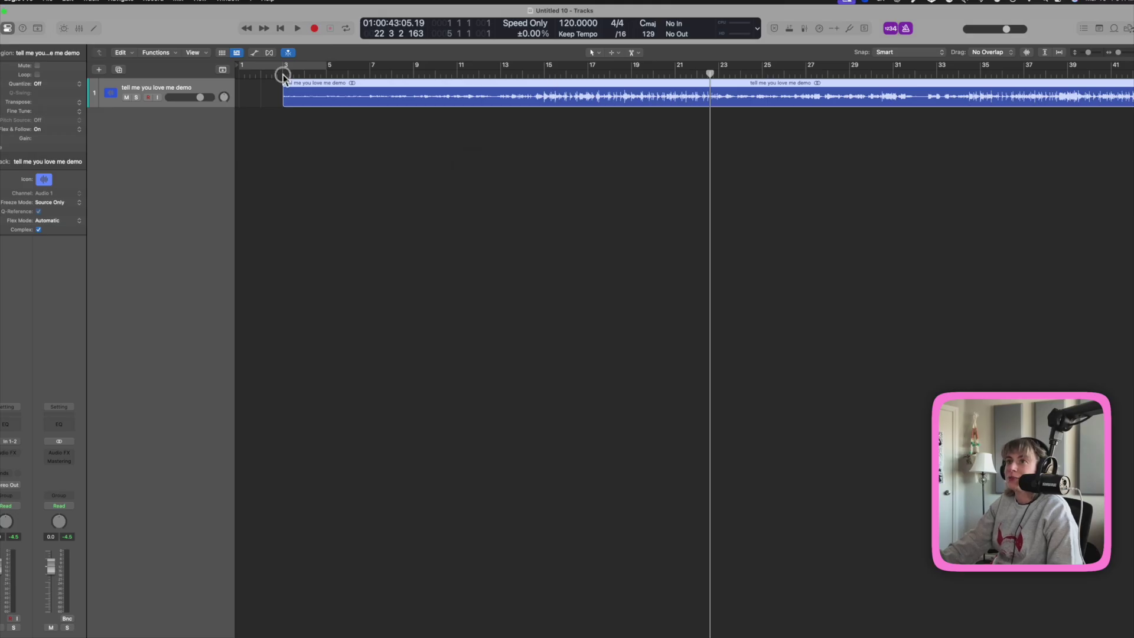
left_click(286, 70)
left_click(296, 28)
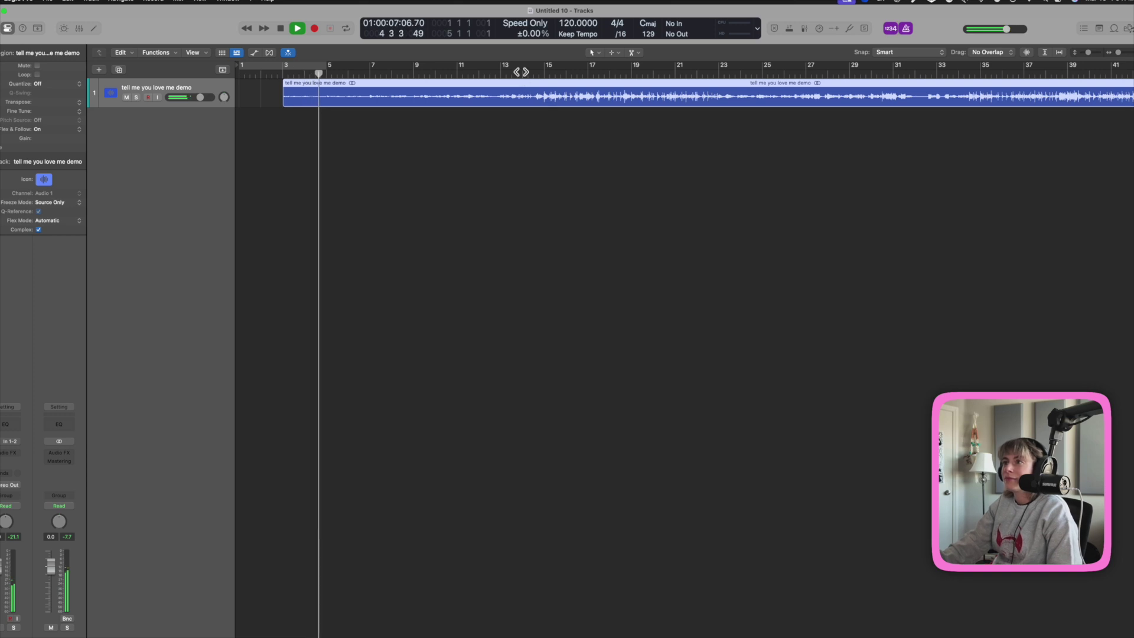
left_click(518, 73)
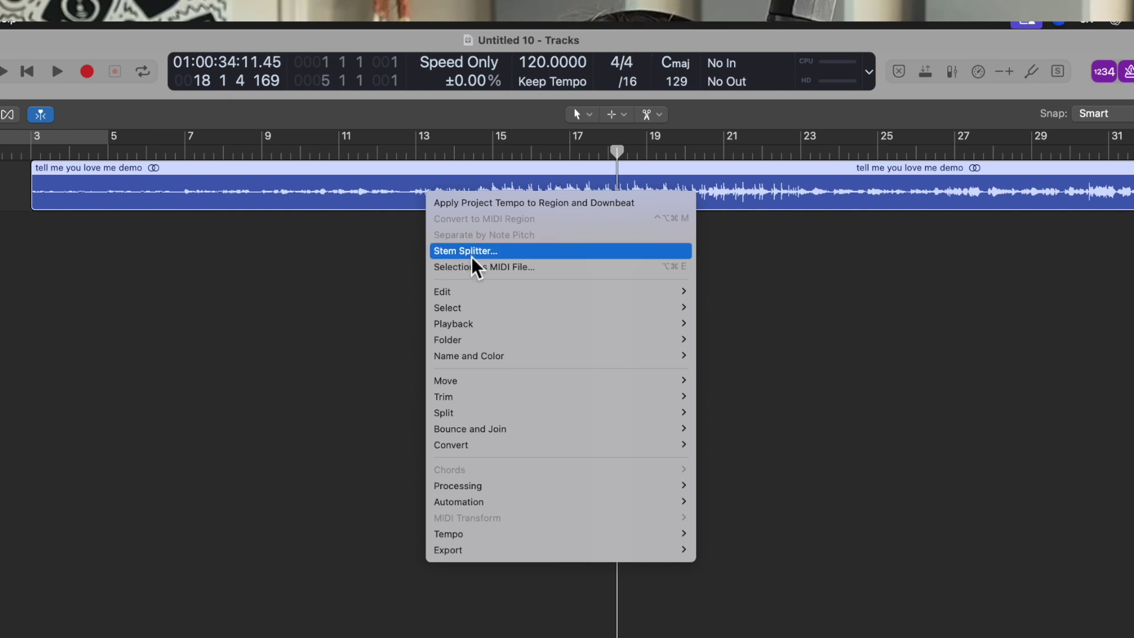
Split the demo into Vocals, Drums, Bass and Other stems, then solo the Drums stem
left_click(444, 253)
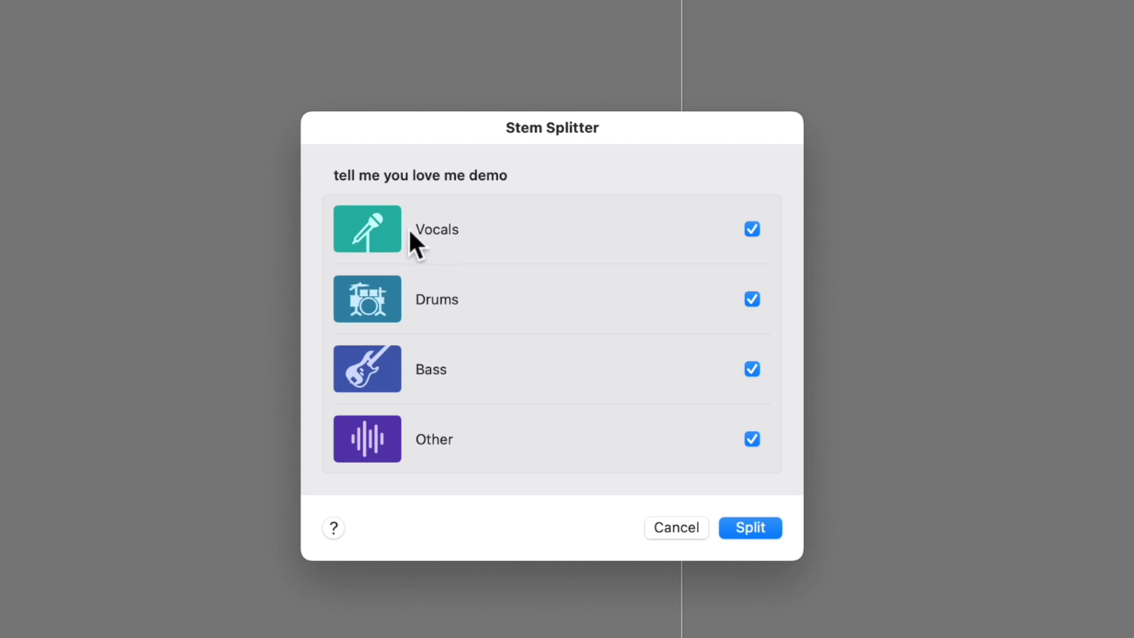
left_click(748, 527)
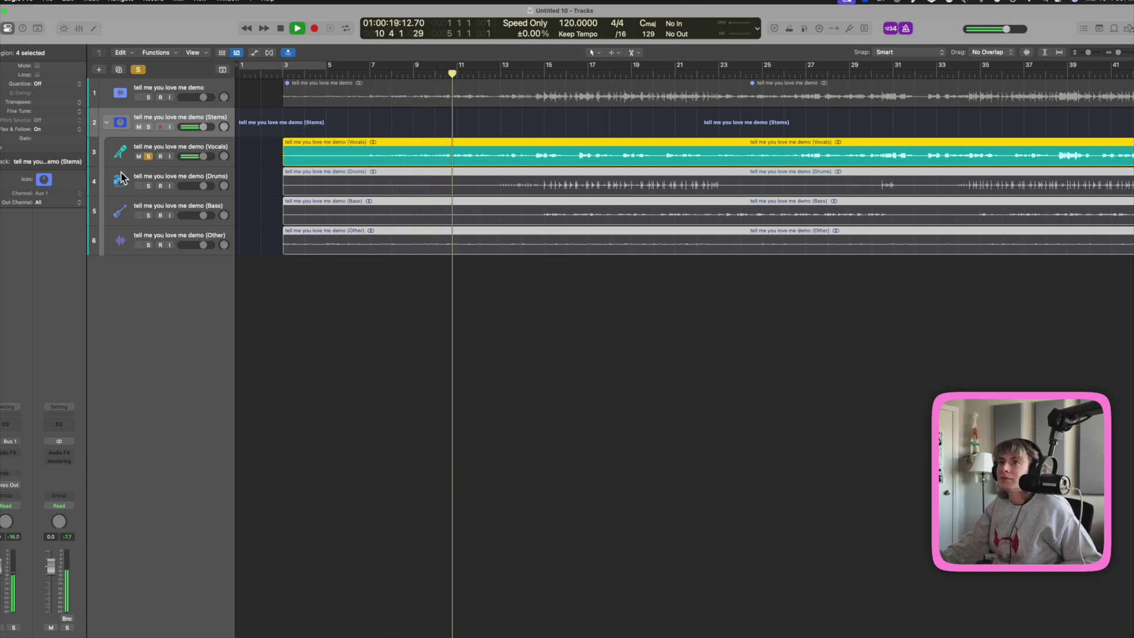
left_click(148, 186)
left_click(148, 156)
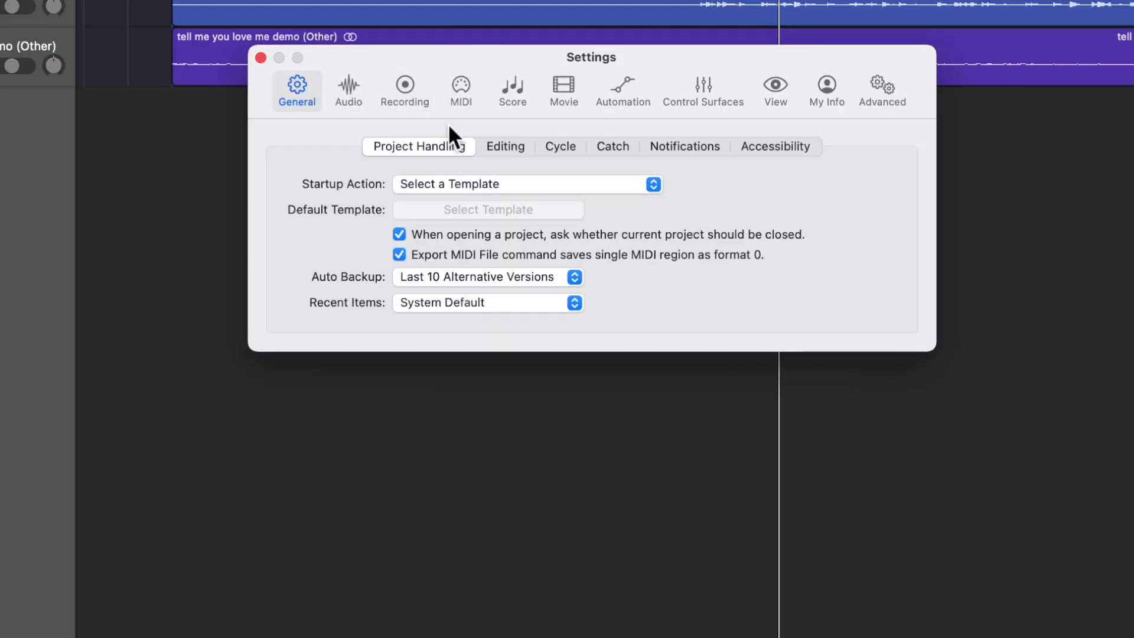
In Settings > View > Tracks, bring up the automatic Track Color choices
left_click(780, 89)
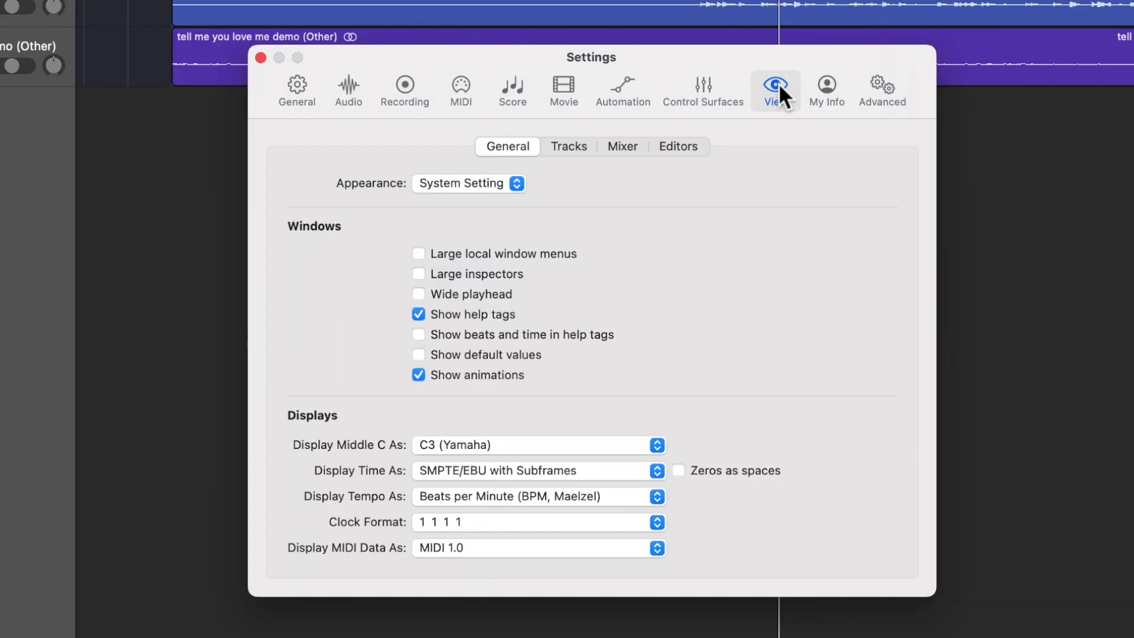
left_click(574, 148)
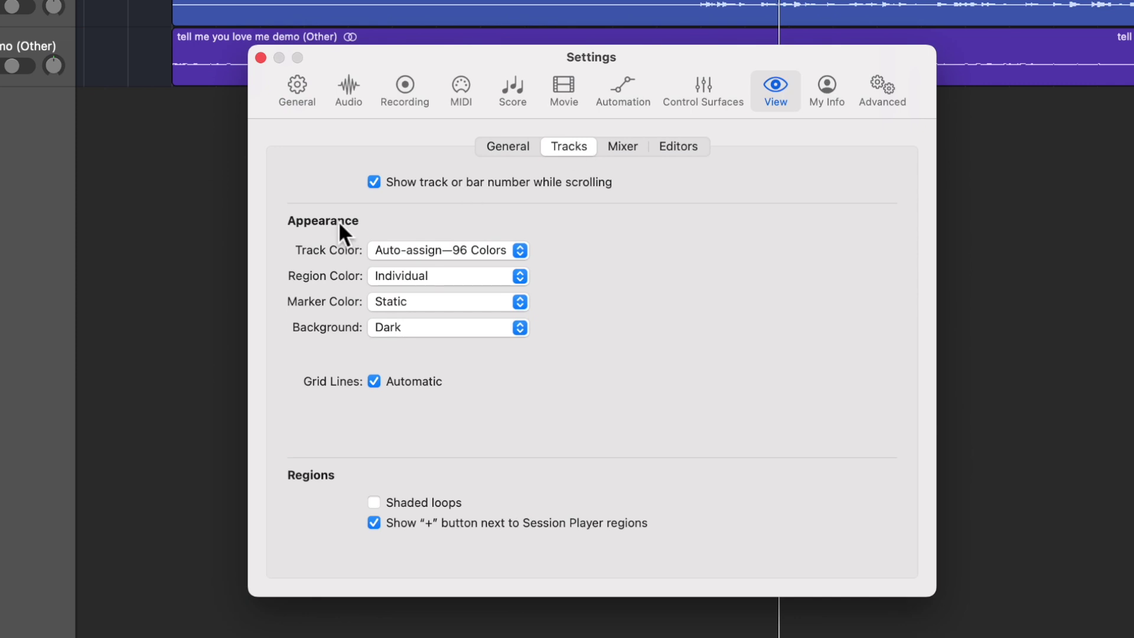
left_click(406, 253)
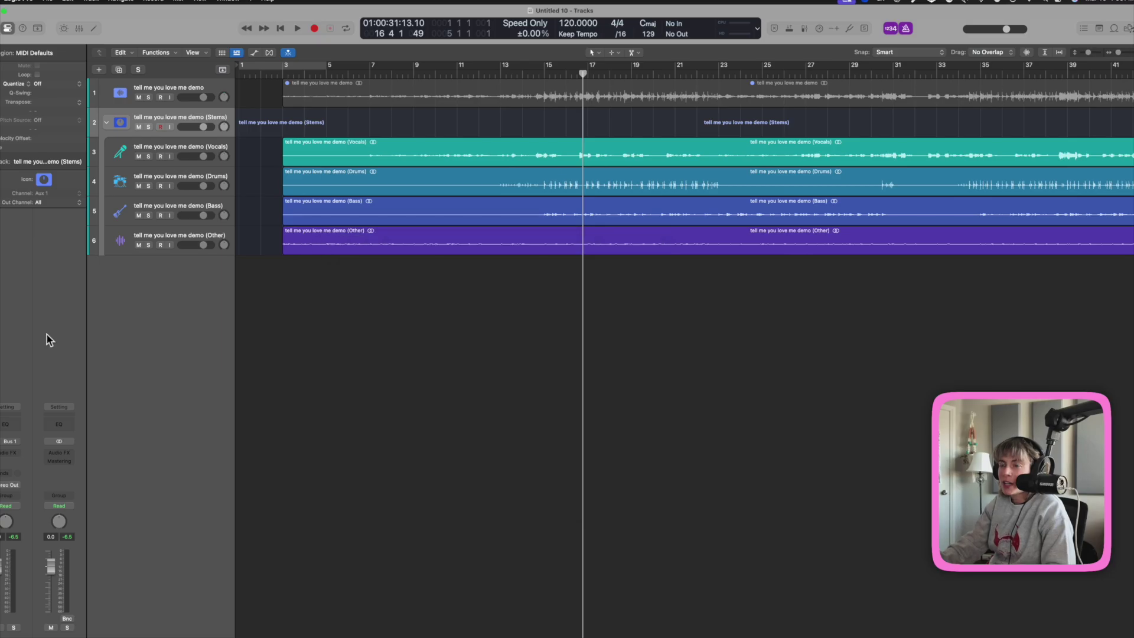
Add 12-8 Afro Cuban Conga 01 and 04 loops as new tracks at bar 3
right_click(142, 292)
key("o")
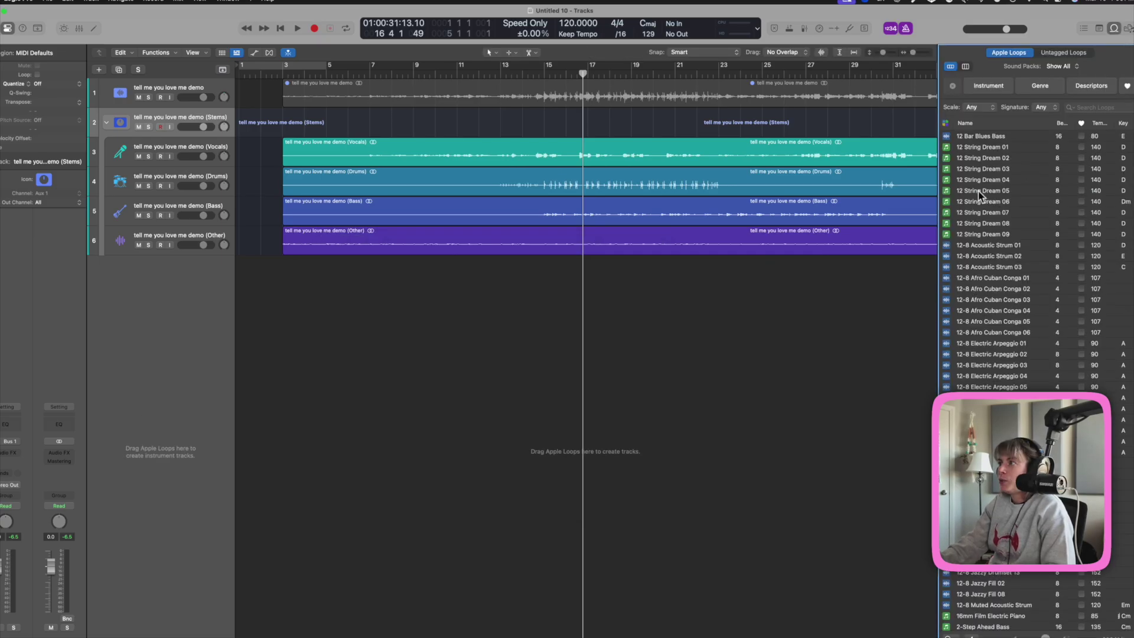
left_click(998, 277)
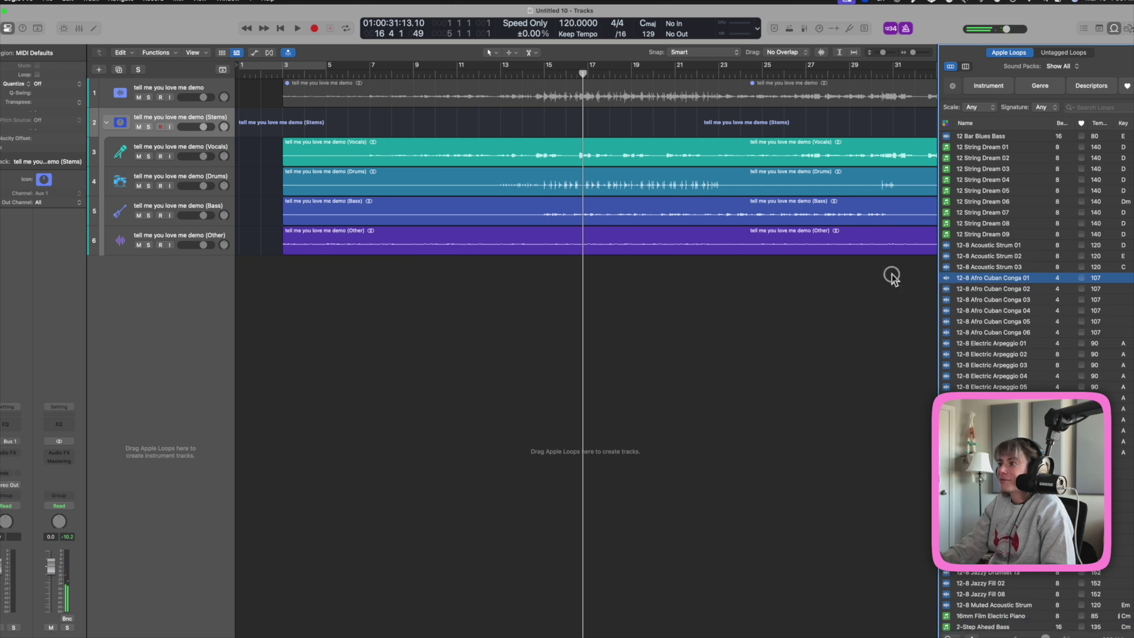
left_click_drag(892, 275, 280, 278)
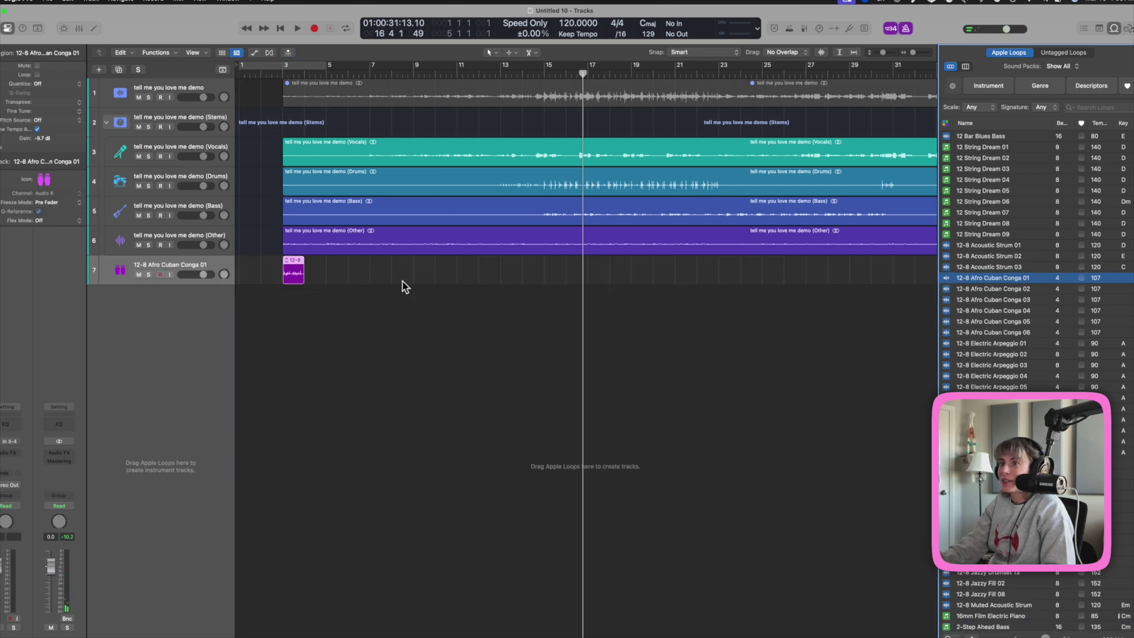
left_click_drag(987, 313, 294, 356)
Add Electric Arpeggio loop tracks at bar 3: three 02, two 05, one 04, one 06
left_click_drag(1035, 357, 293, 413)
left_click_drag(1011, 364, 288, 417)
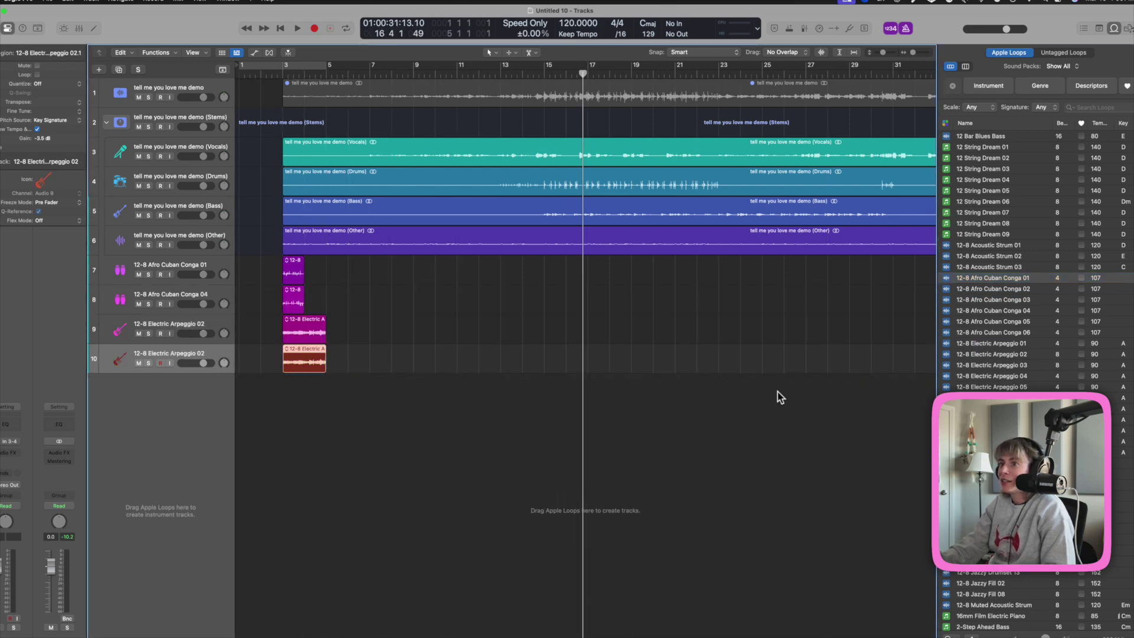
left_click_drag(1034, 365, 287, 434)
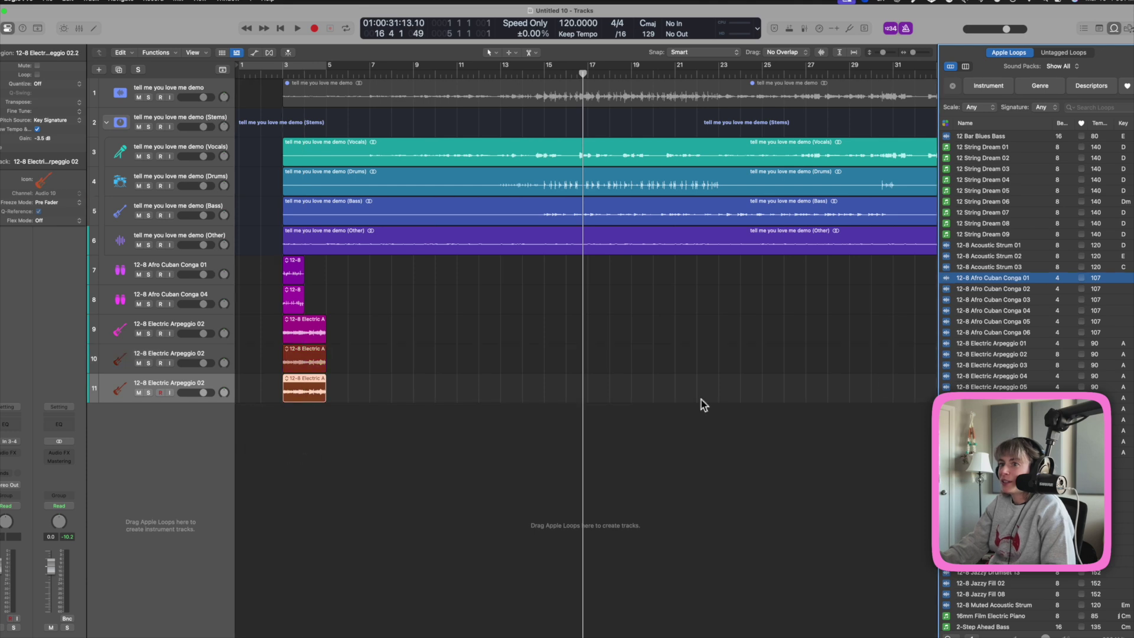
left_click_drag(999, 385, 277, 472)
left_click_drag(1025, 387, 297, 473)
left_click_drag(993, 379, 295, 479)
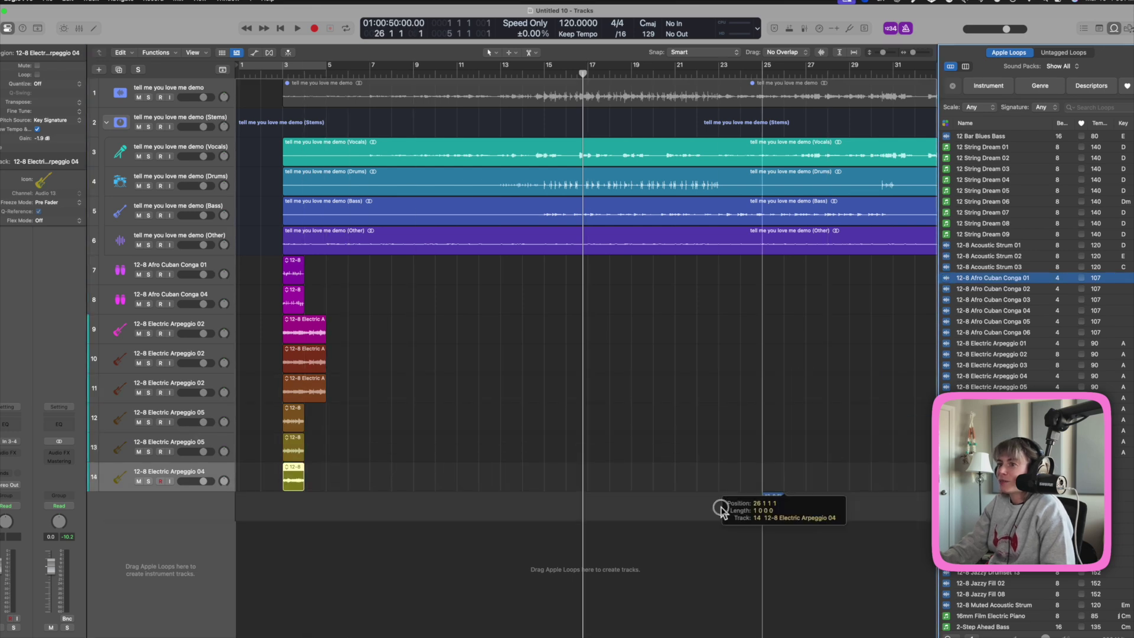
left_click_drag(720, 507, 306, 556)
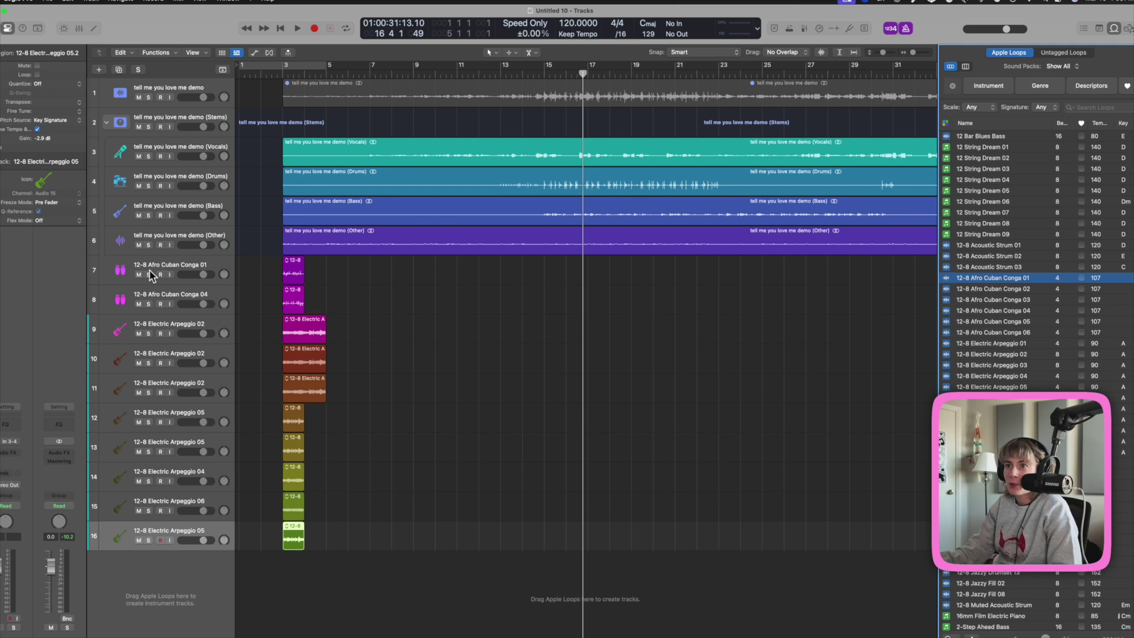
Rename the two conga tracks to 'drums 1' and 'drums12'
double_click(158, 265)
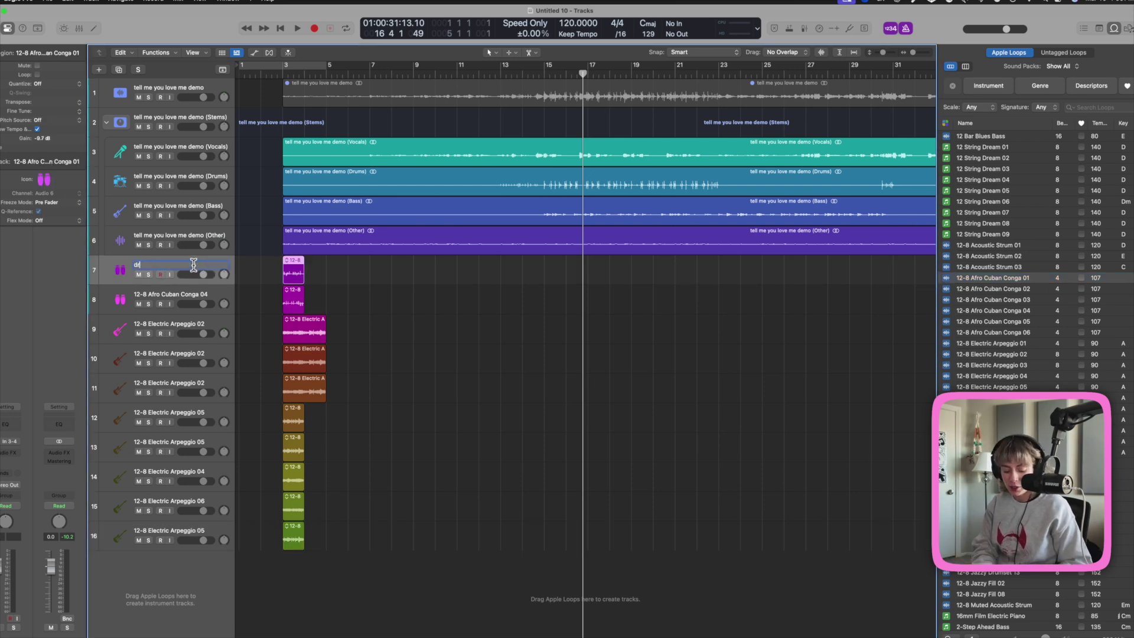
type("drums 1")
double_click(157, 295)
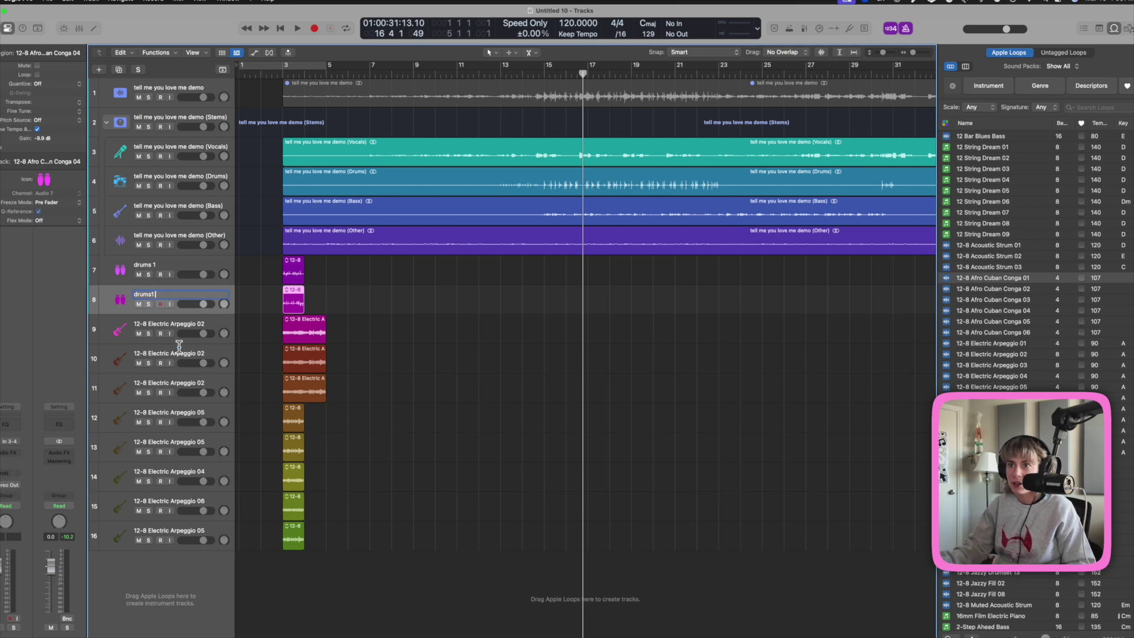
key("Return")
Name both conga regions after their tracks, then open the Mixer enlarged to show every channel strip
scroll(459, 342, "up", 5)
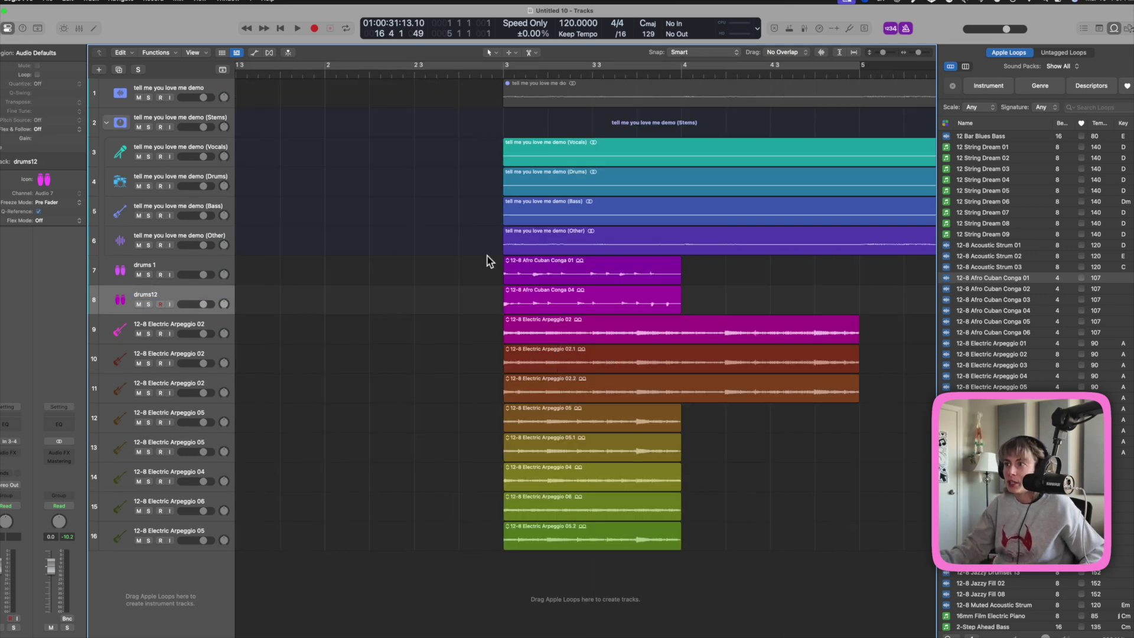
scroll(732, 366, "right", 5)
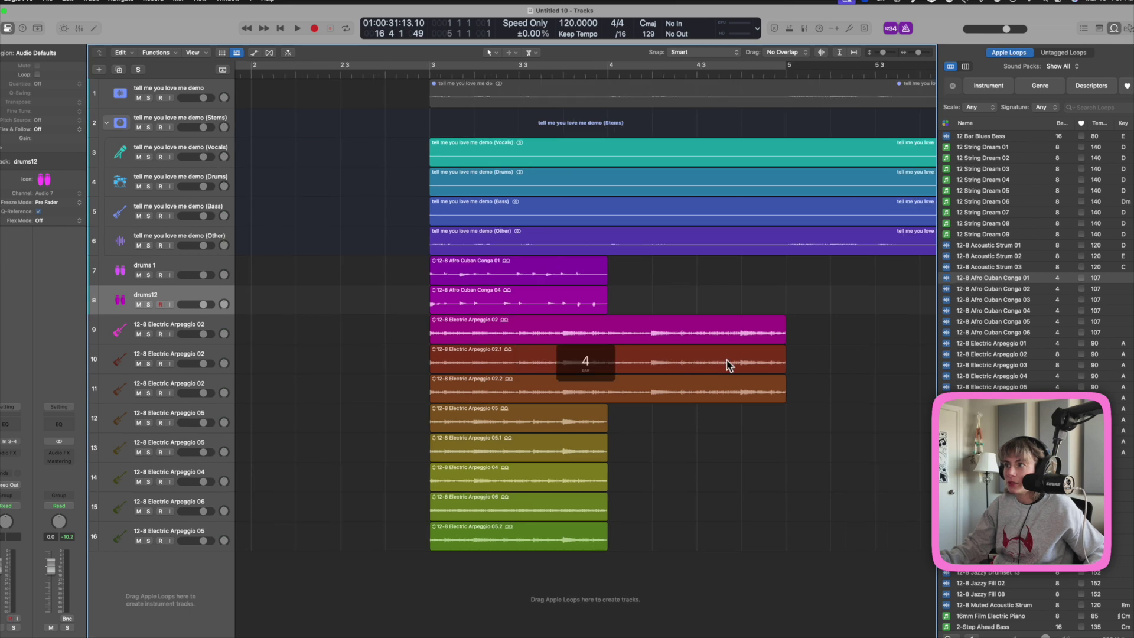
left_click_drag(579, 307, 353, 279)
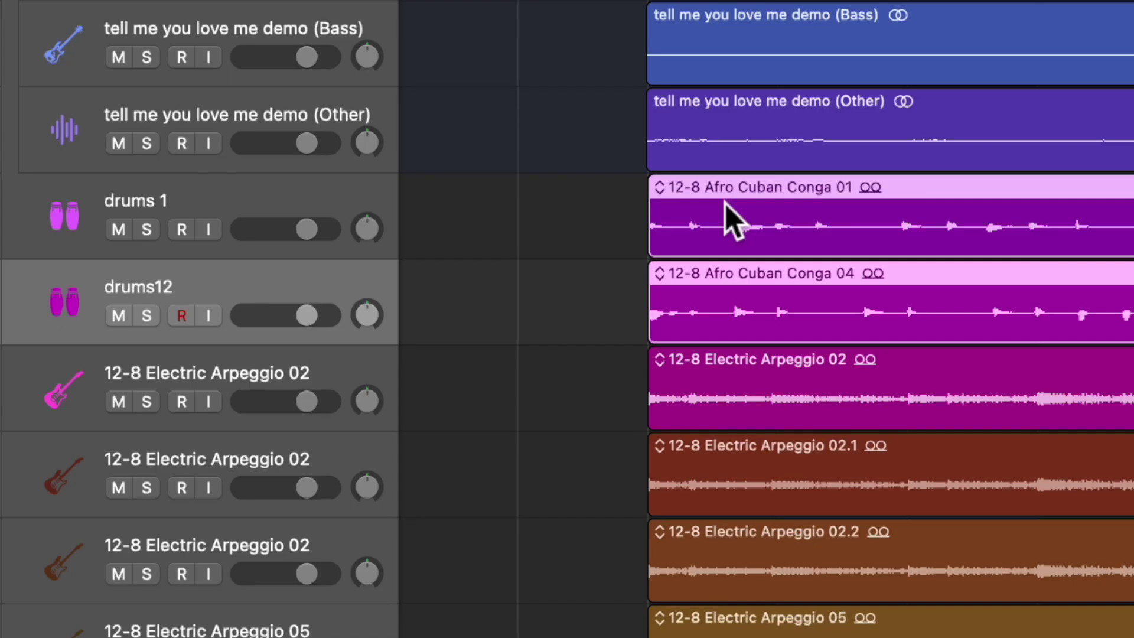
key("alt+shift+n")
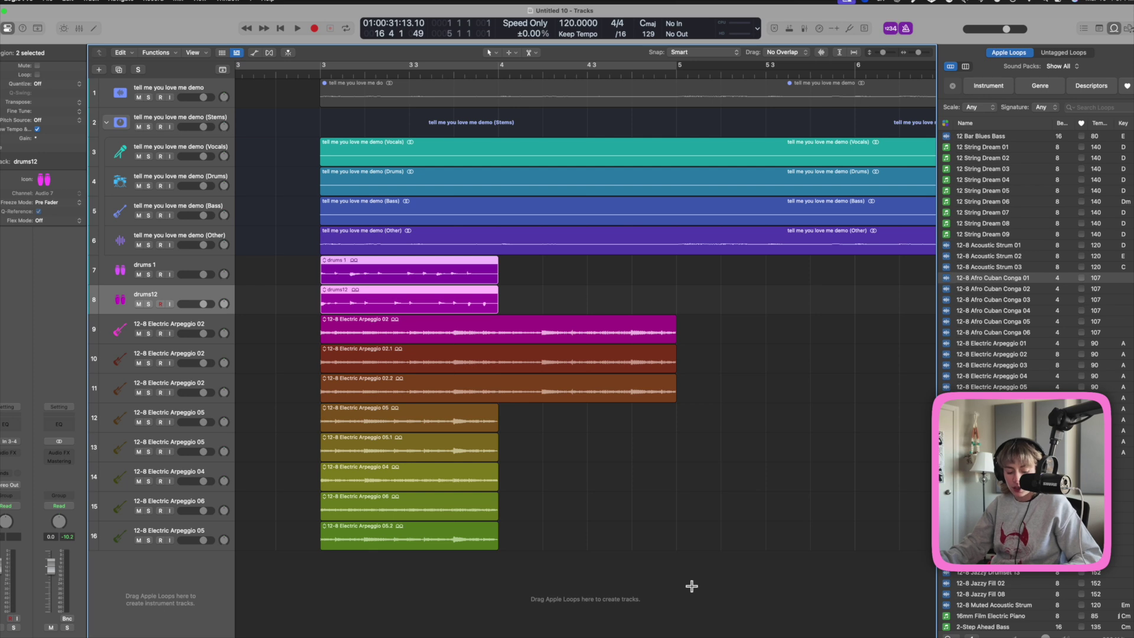
key("super+2")
left_click_drag(453, 308, 710, 440)
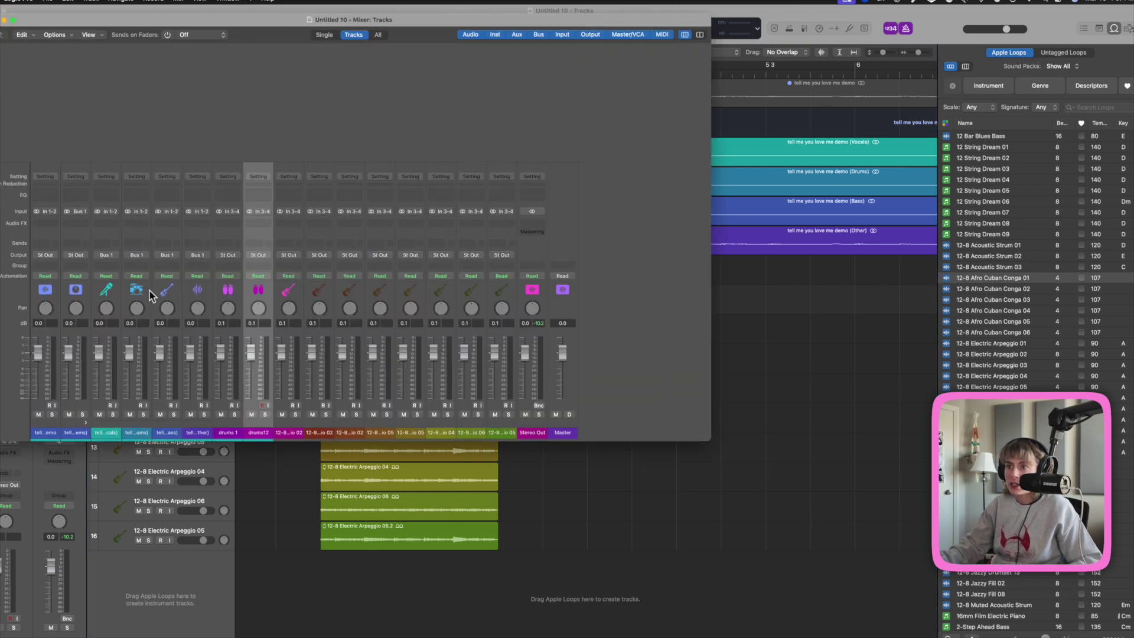
Close the Mixer window
key("super+2")
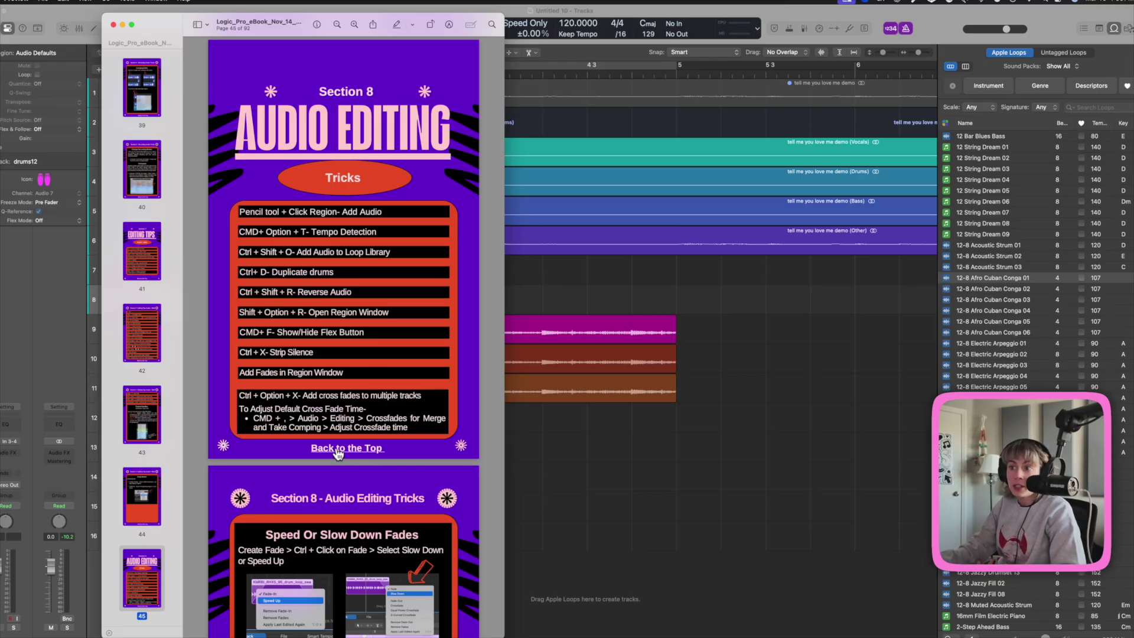
In the eBook, view Section 2 Arrangement Tricks, then open Section 1, Setting Up My Preferred Settings
left_click(338, 450)
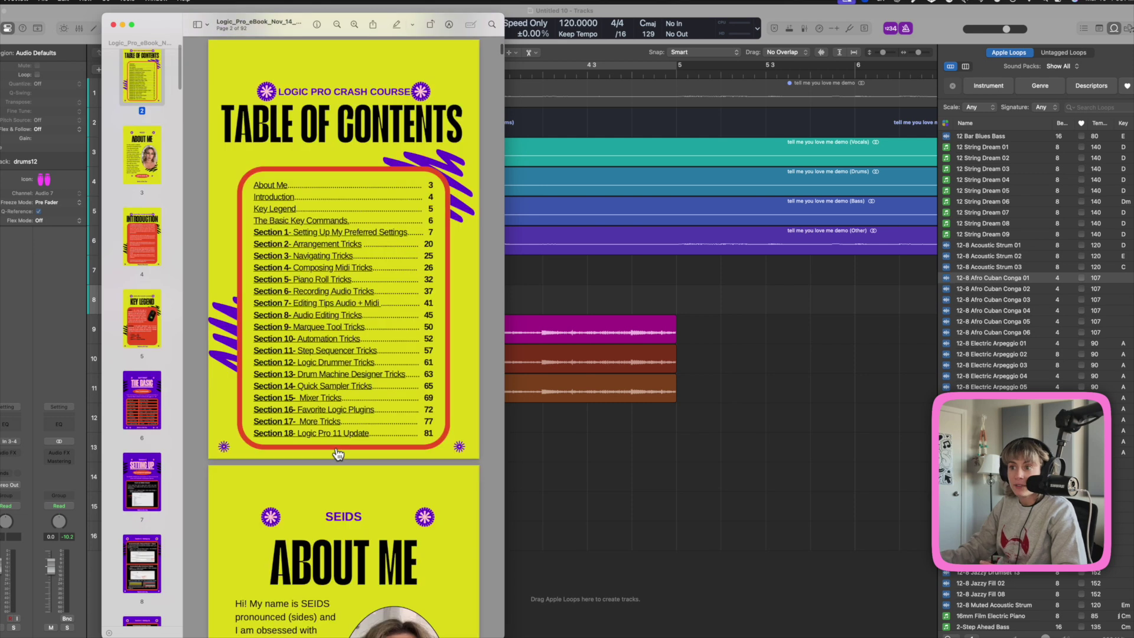
left_click(310, 245)
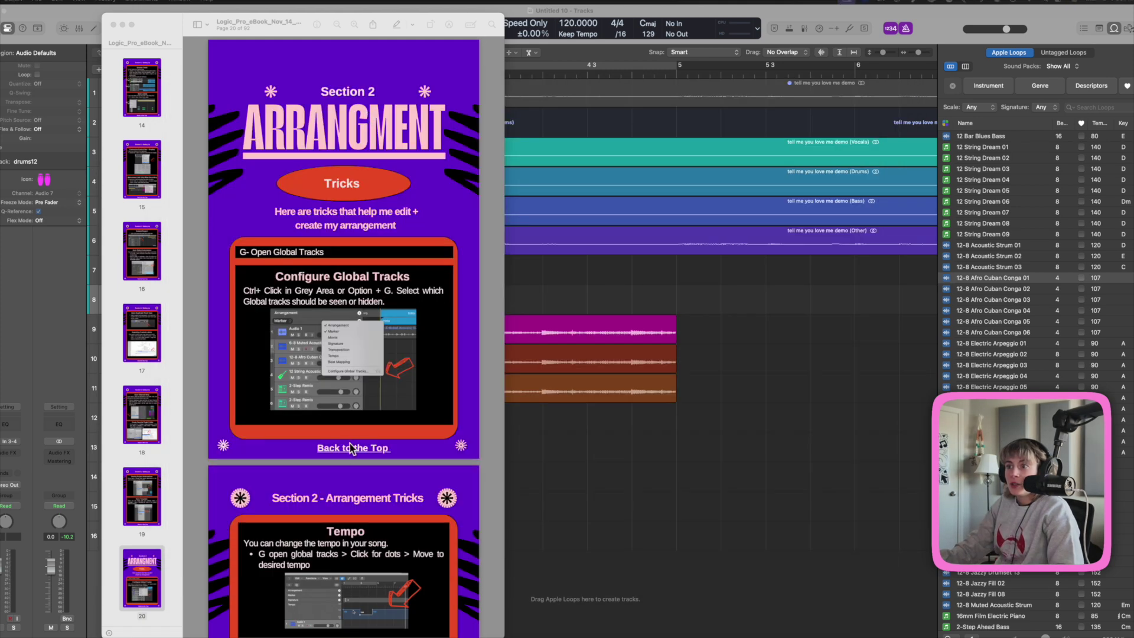
left_click(351, 449)
left_click(348, 450)
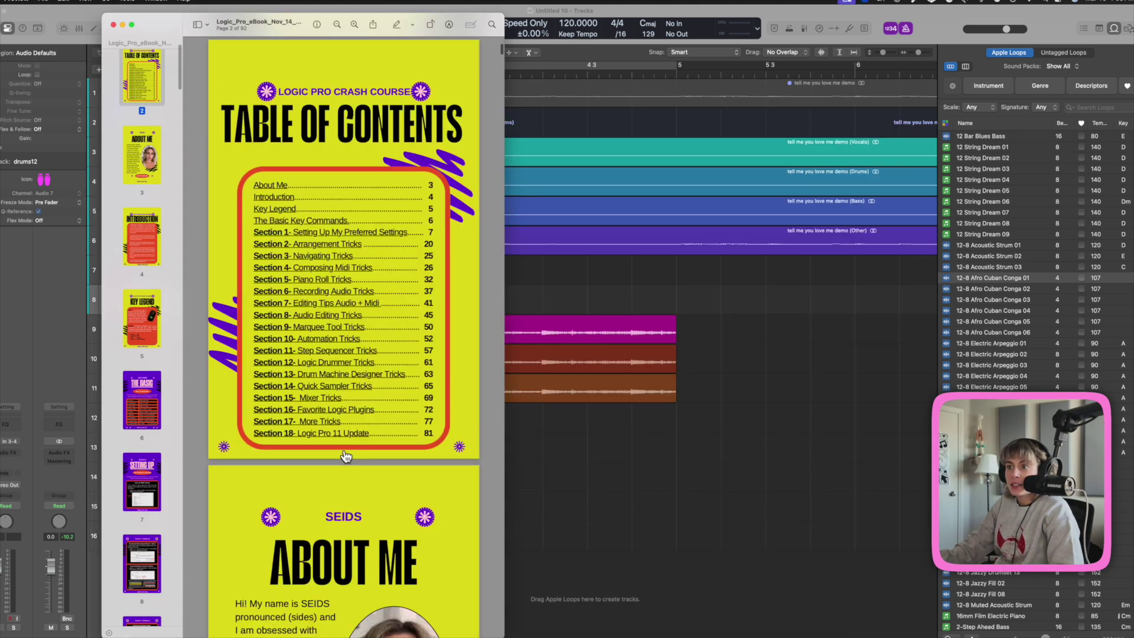
left_click(353, 236)
scroll(610, 466, "down", 5)
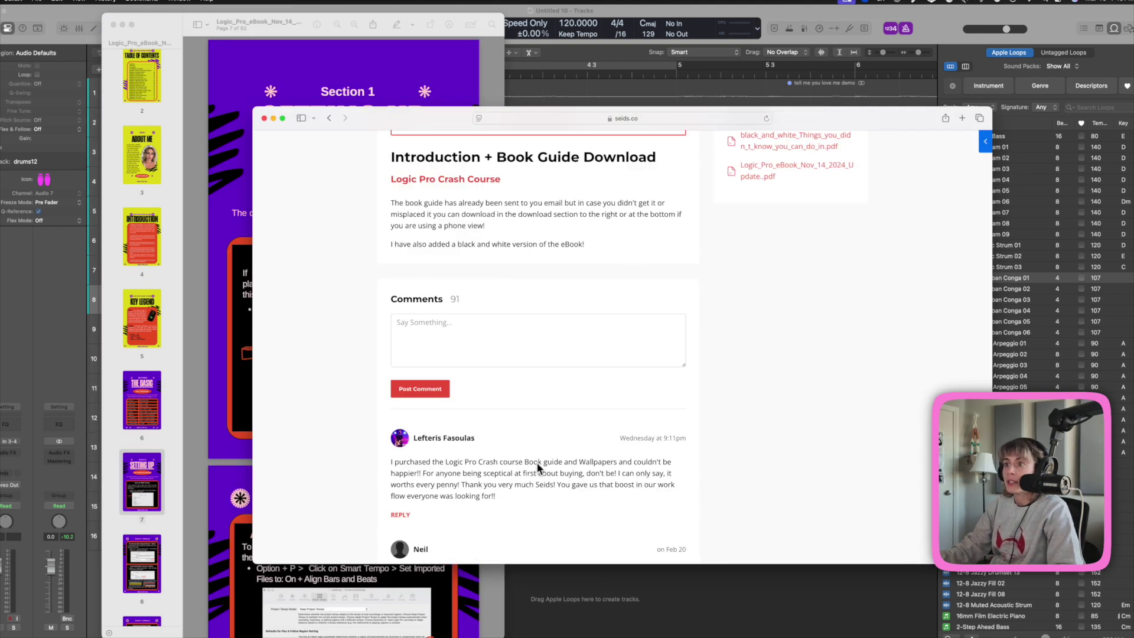
scroll(519, 430, "up", 5)
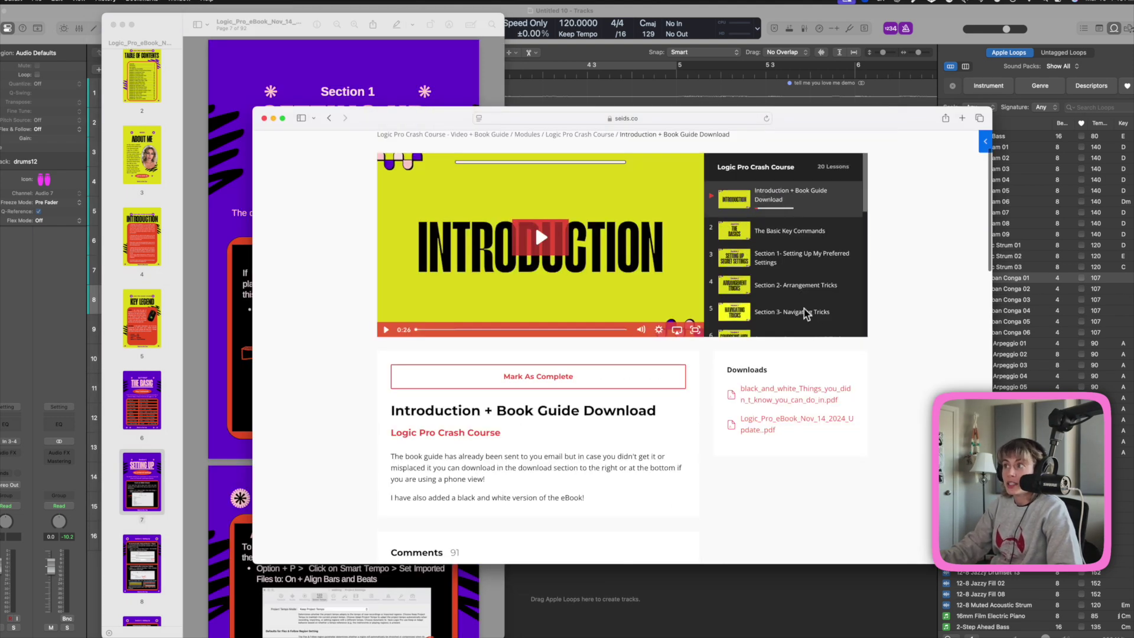
scroll(612, 535, "down", 5)
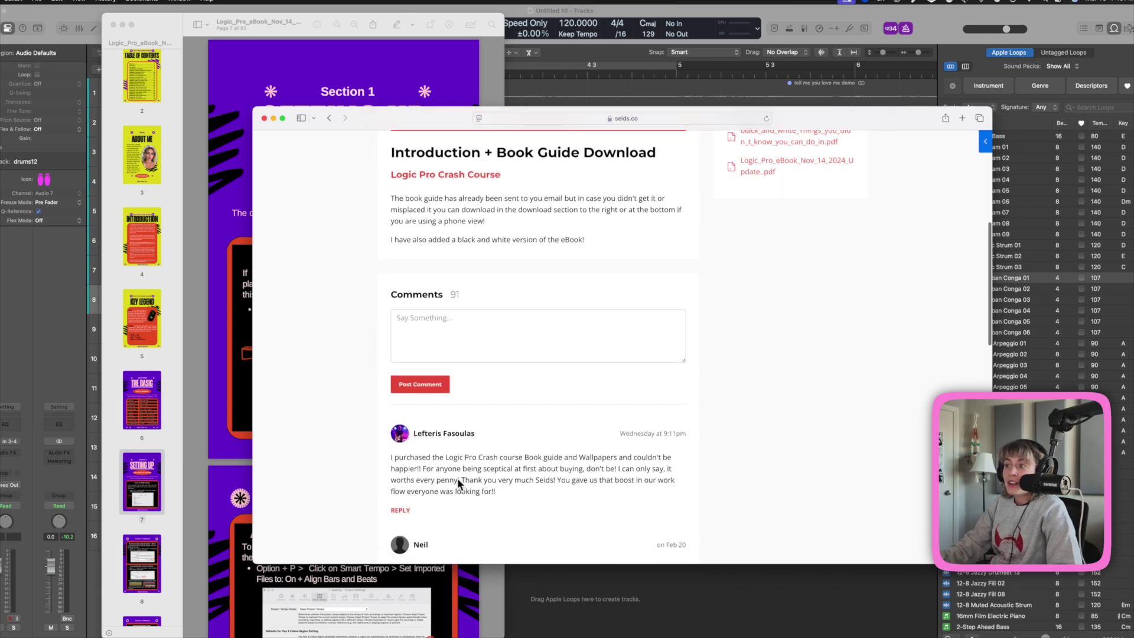